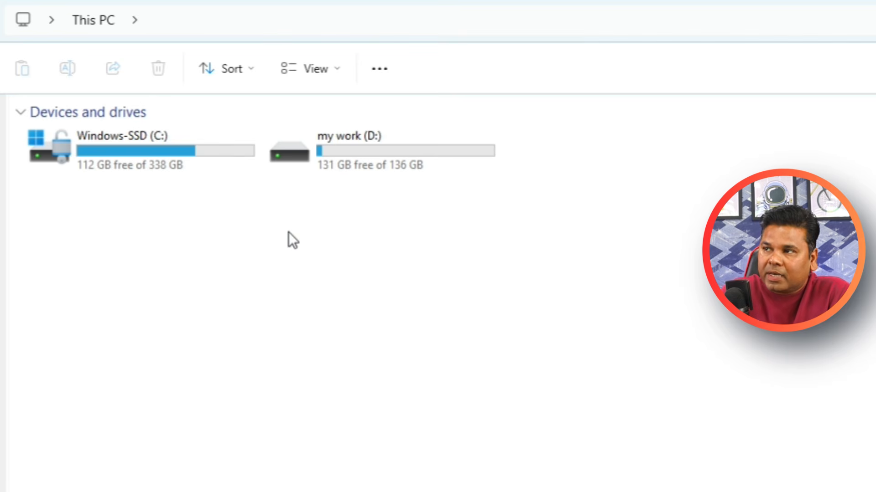
Step: Examine the used and free space of the Windows-SSD (C:) and my work (D:) drives in This PC
left_click(404, 146)
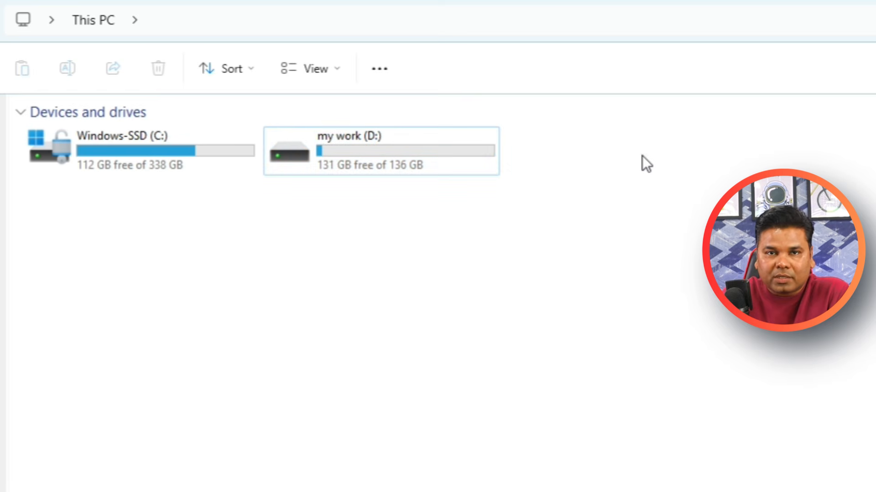
left_click(377, 156)
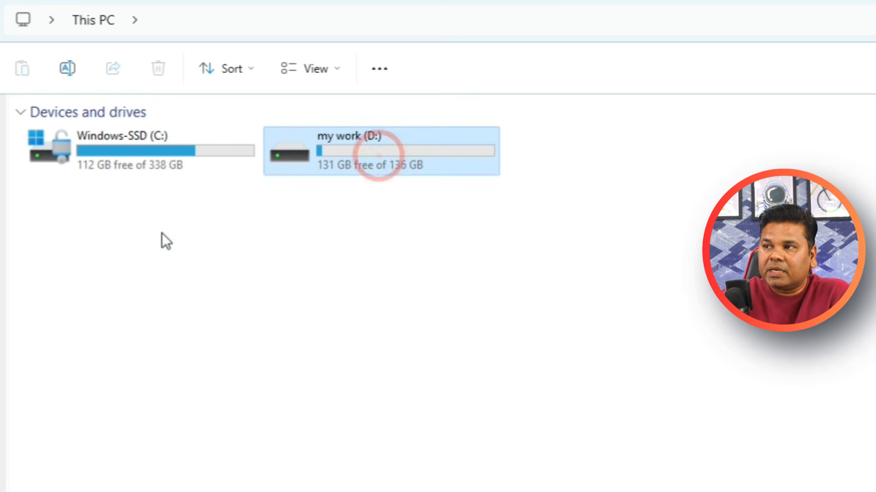
left_click(111, 154)
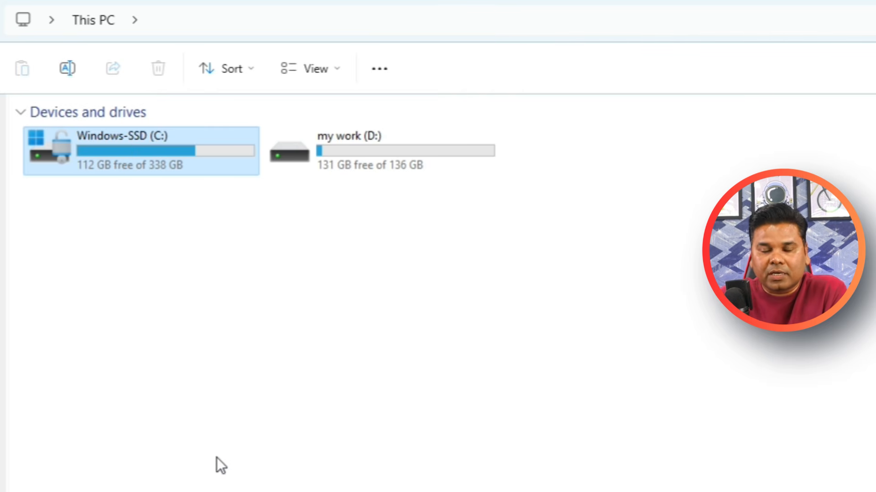
left_click(411, 132)
left_click(132, 147)
left_click(408, 161)
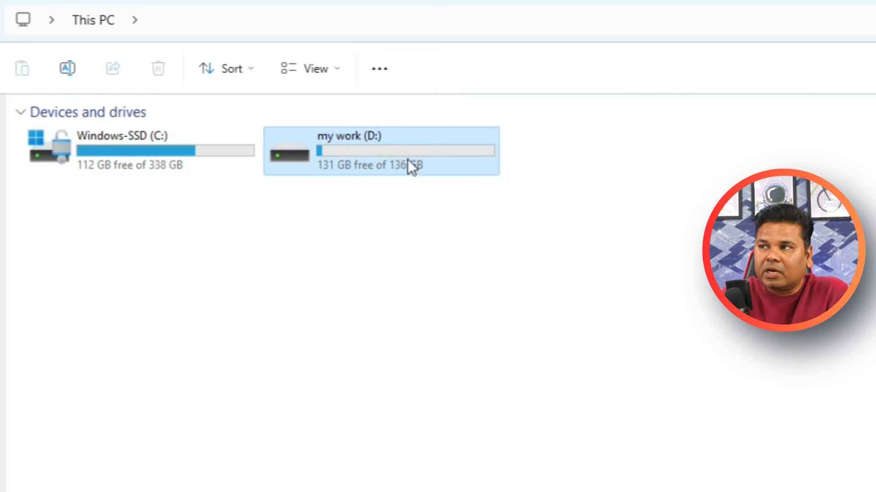
left_click(130, 140)
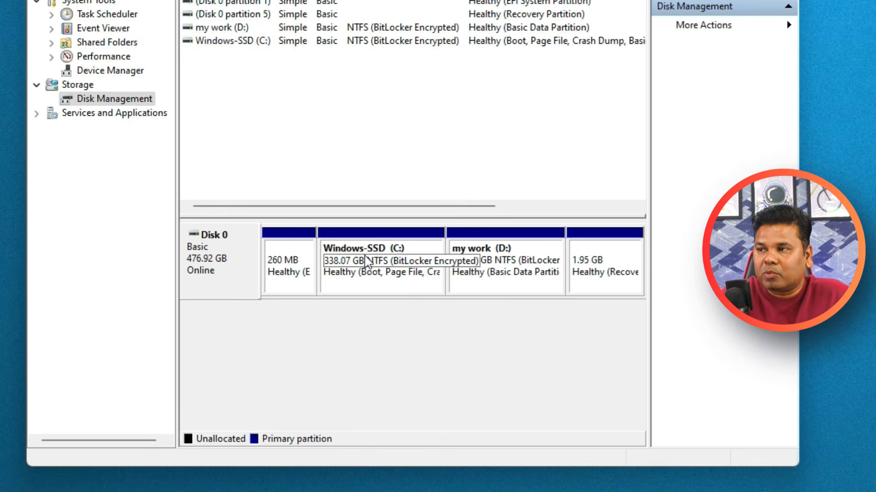
Step: In Disk Management, select the Windows-SSD (C:) partition on Disk 0 and open its Shrink Volume settings
left_click(330, 326)
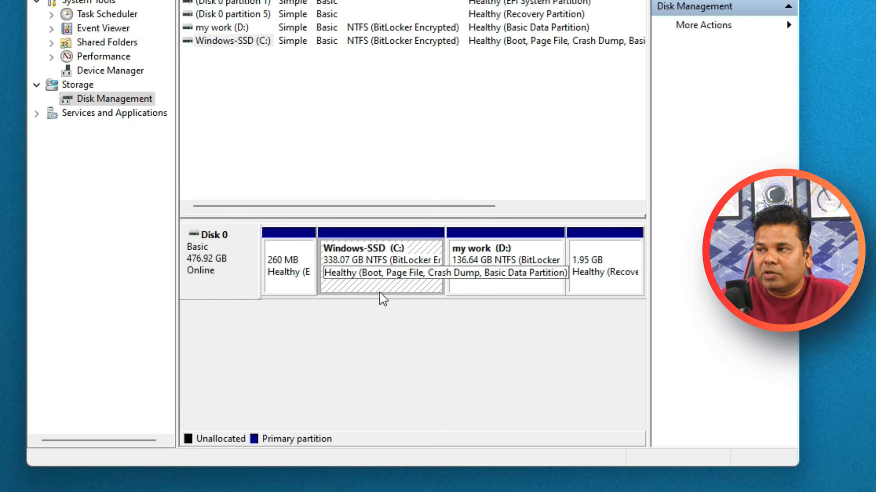
left_click(519, 284)
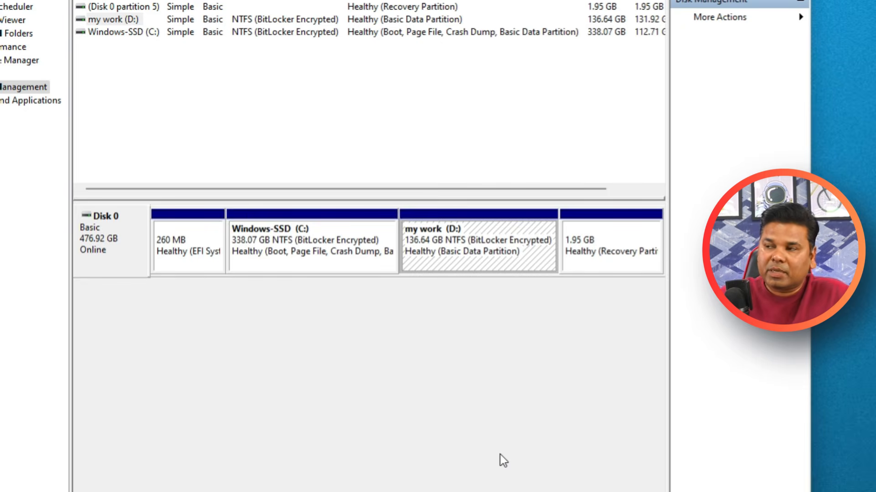
left_click(303, 239)
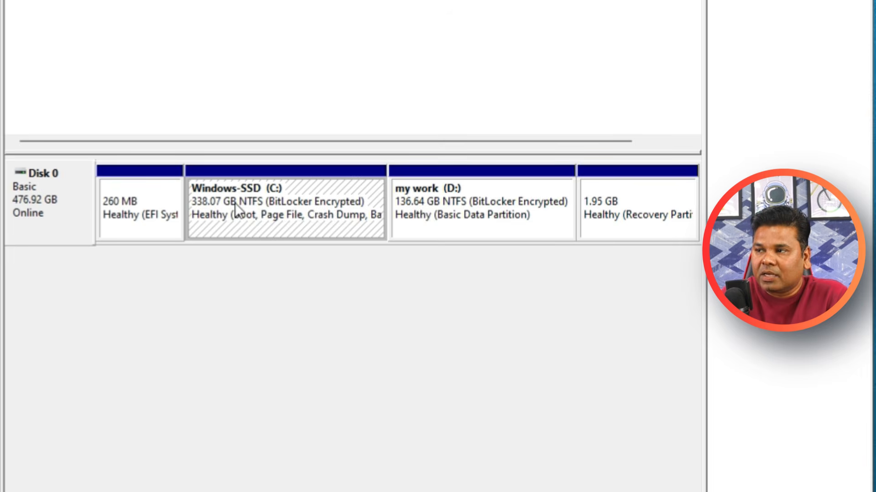
right_click(268, 245)
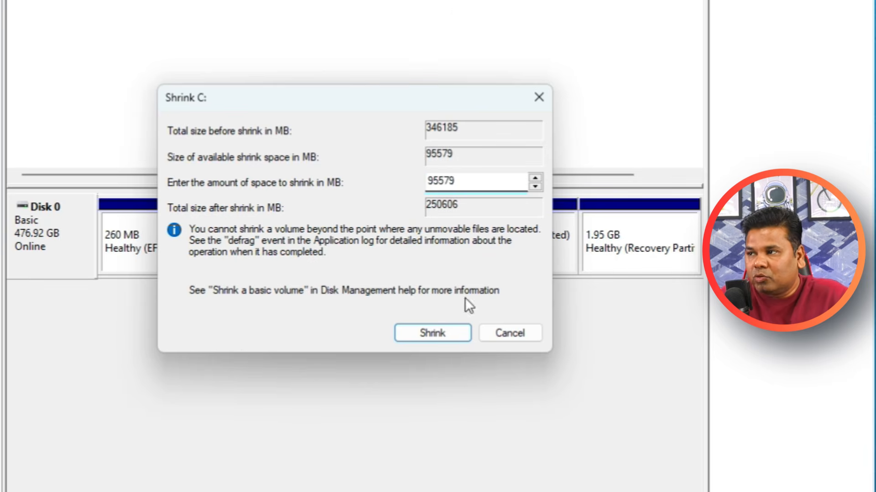
left_click_drag(487, 184, 351, 184)
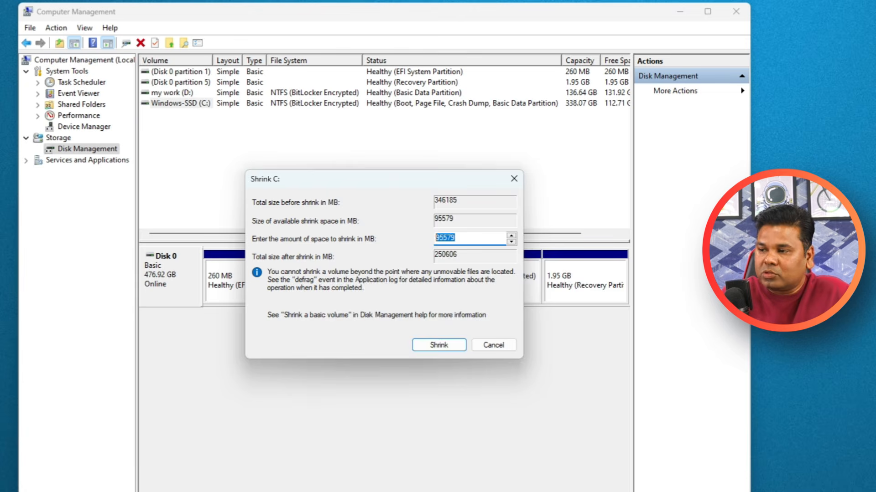
Step: Open Calculator and divide 95000 by 1024 to convert the available shrink space from MB to GB
key("super")
type("cal")
left_click(372, 213)
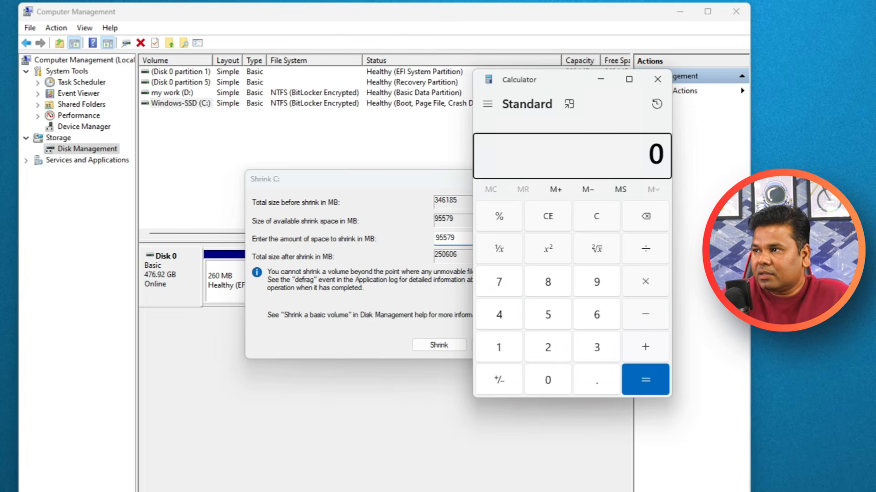
type("95000/")
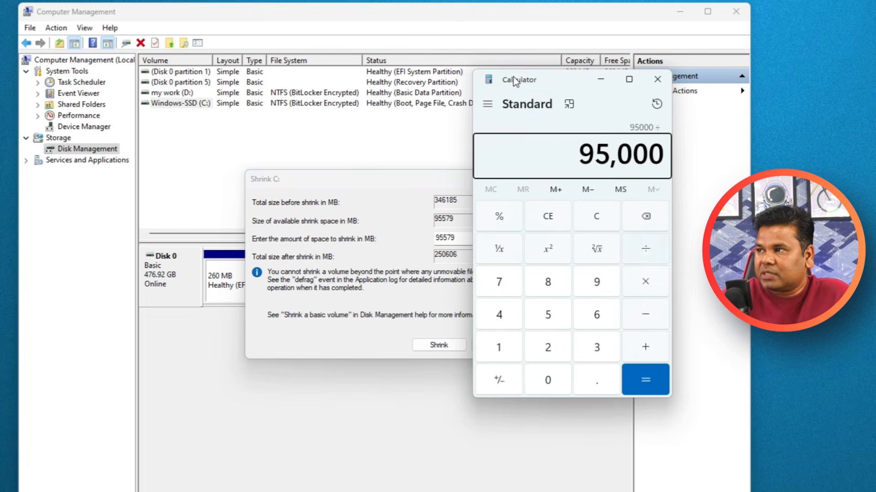
type("1")
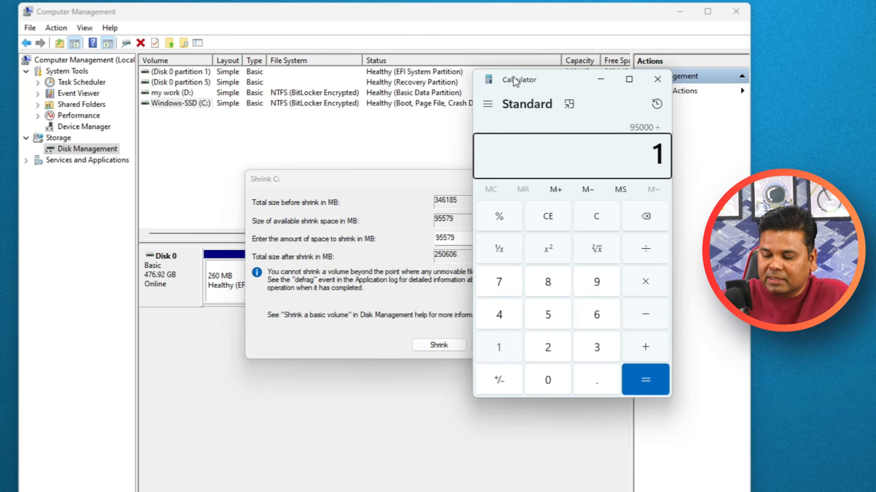
type("02")
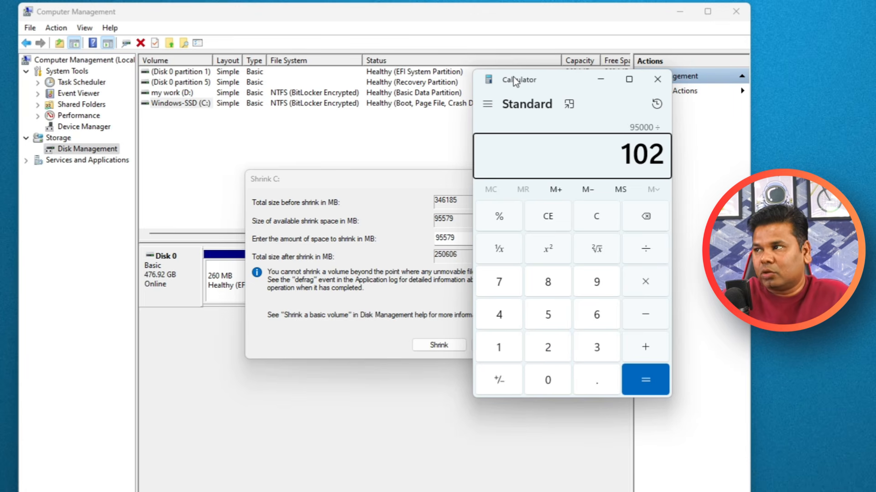
type("4")
key("Return")
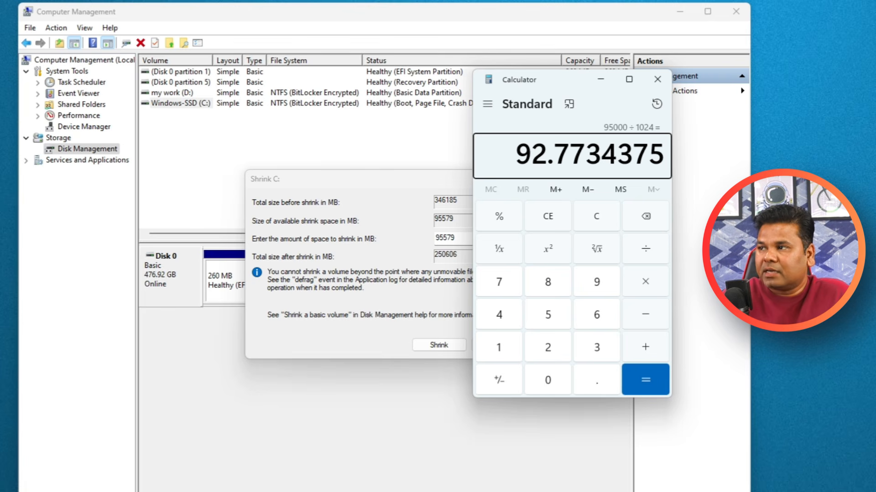
left_click_drag(554, 159, 519, 158)
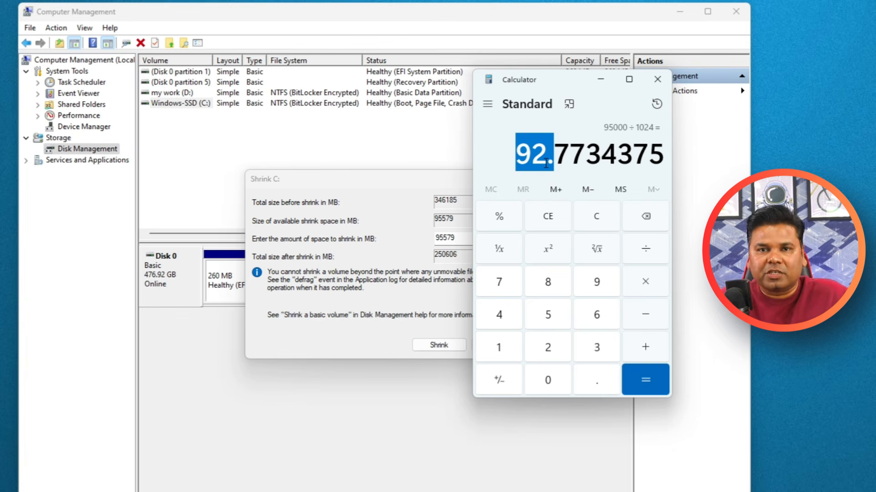
Step: Multiply 1024 by 10 to work out 10 GB in MB, and close Calculator
left_click(595, 218)
type("1020")
key("Escape")
type("1024*10")
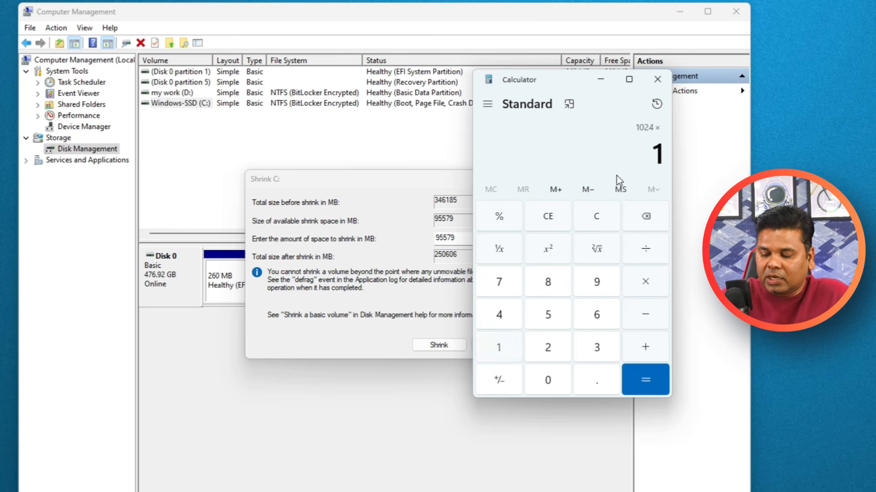
key("Return")
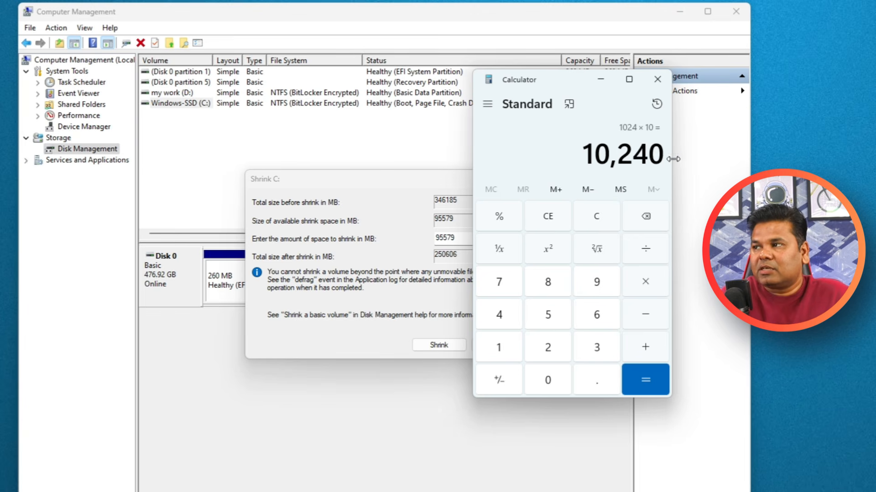
left_click(657, 79)
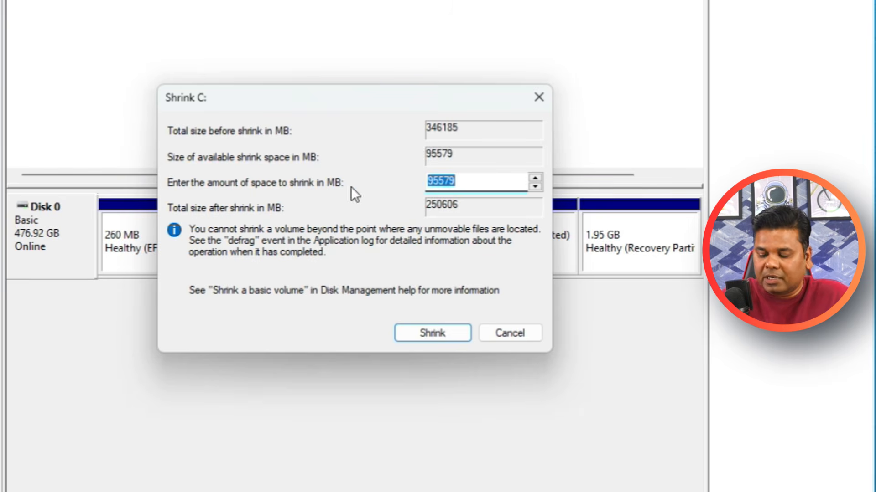
Step: Shrink the C: volume by 10000 MB
type("10000")
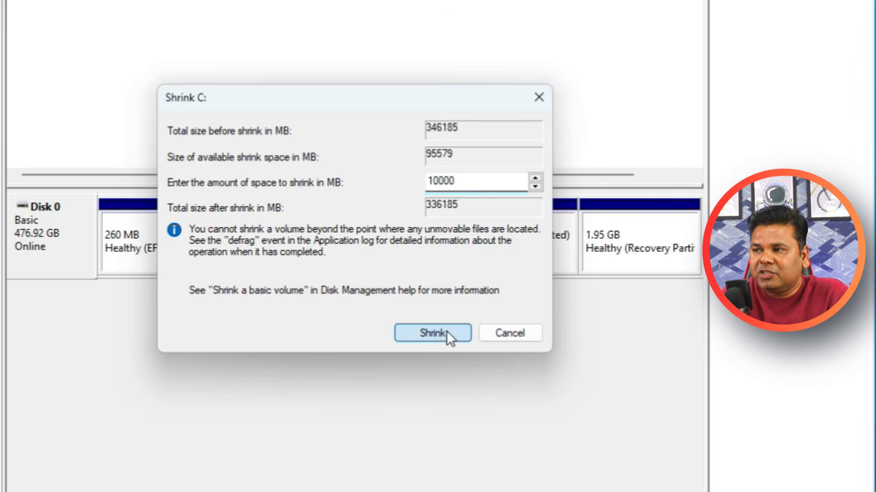
left_click(432, 333)
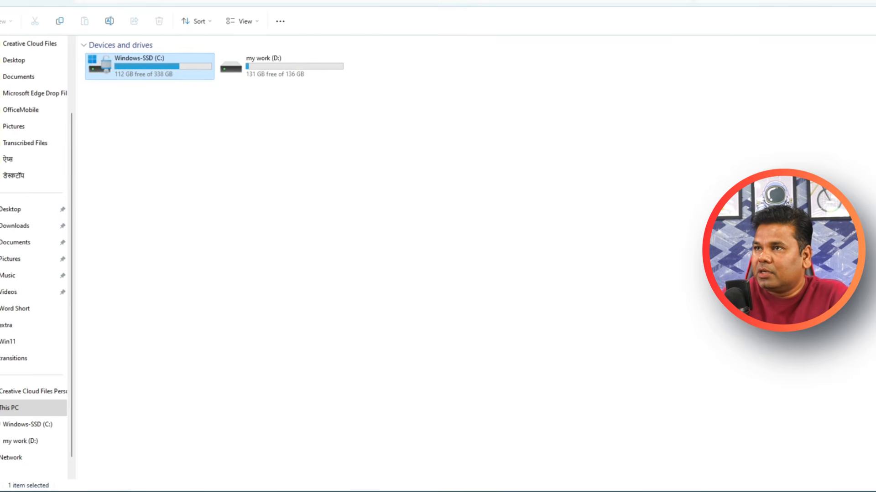
Step: Place the This PC window below the Disk 0 partition layout and inspect the unallocated space and the C: partition
left_click_drag(7, 1, 608, 250)
left_click_drag(270, 305, 303, 296)
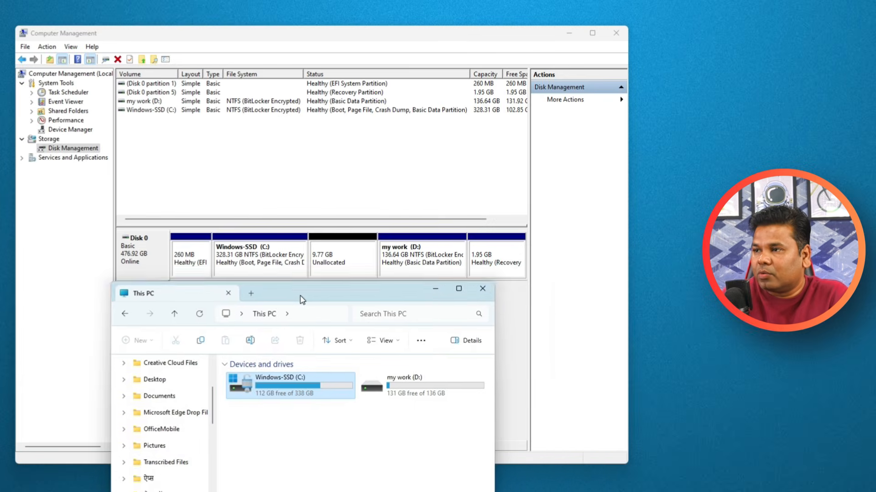
left_click(339, 265)
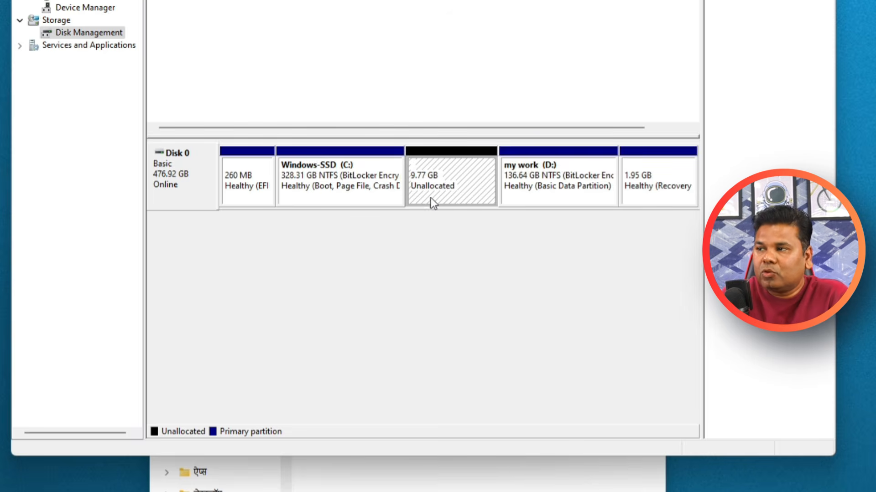
left_click(366, 203)
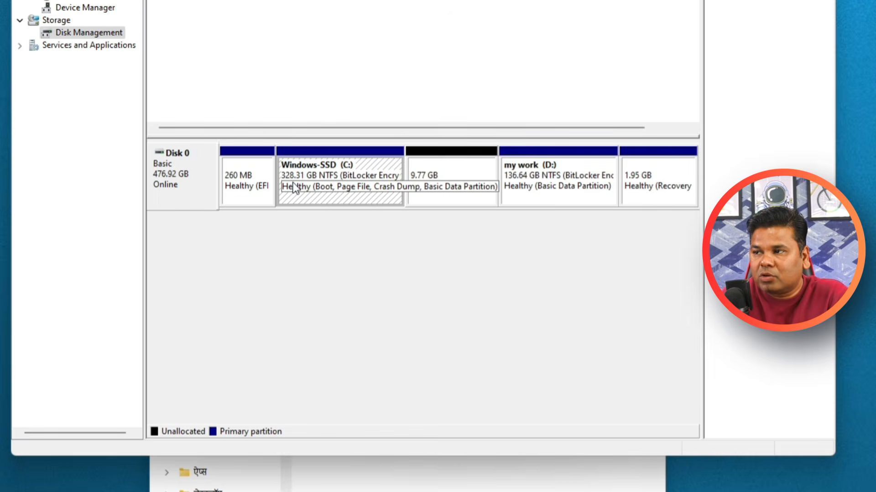
Step: Refresh This PC to check the C: drive's updated capacity, and widen the File Explorer window
left_click(406, 479)
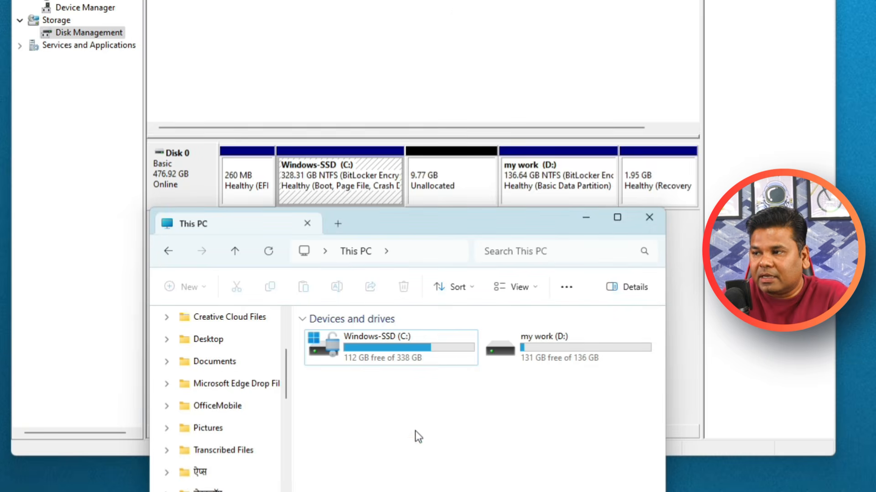
right_click(407, 409)
key("Escape")
left_click(269, 251)
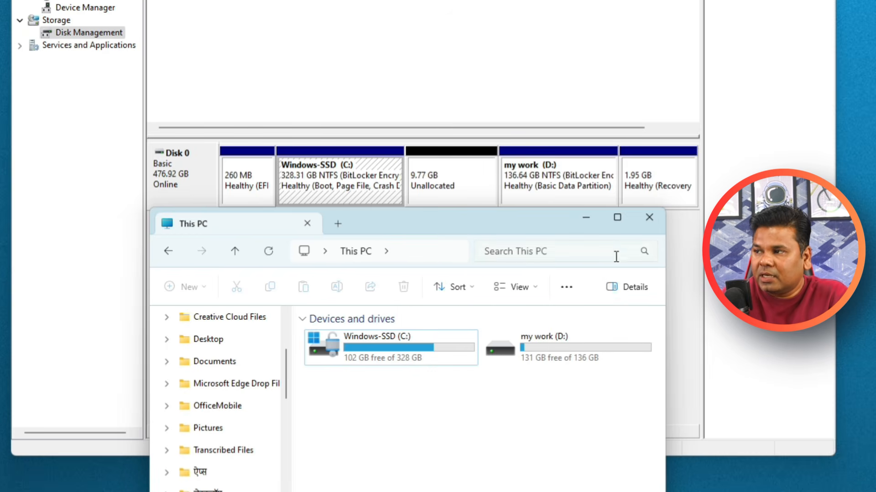
left_click(664, 295)
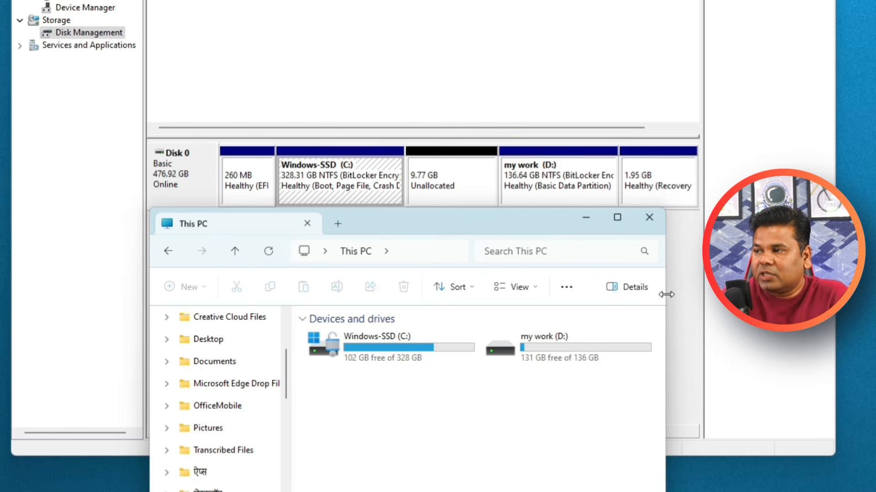
left_click_drag(665, 295, 863, 293)
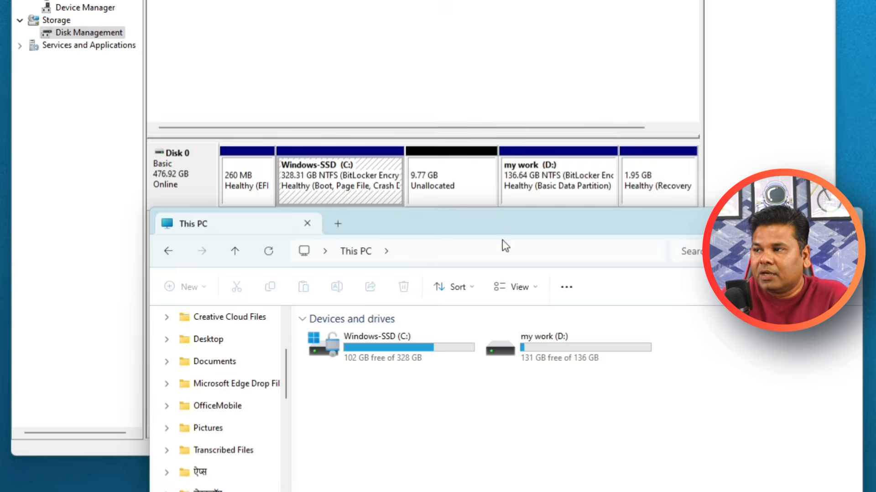
Step: Start a new simple volume on the unallocated space of Disk 0, accepting the default volume size
left_click(442, 188)
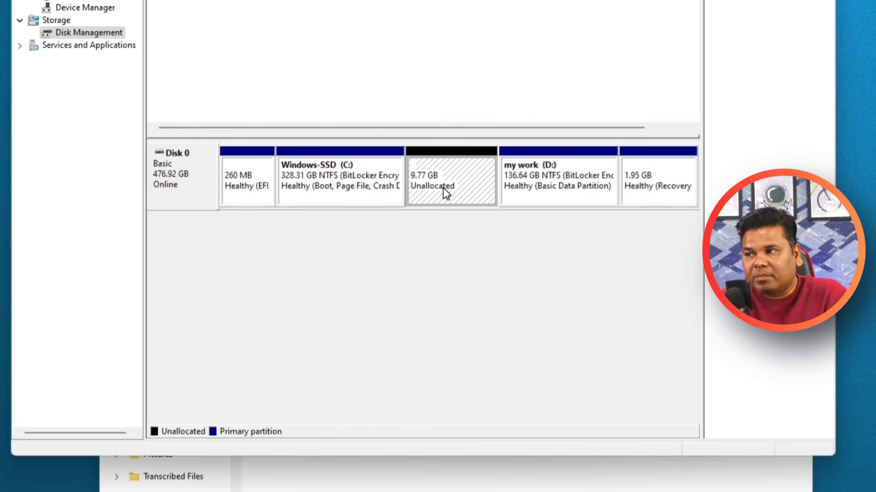
right_click(443, 188)
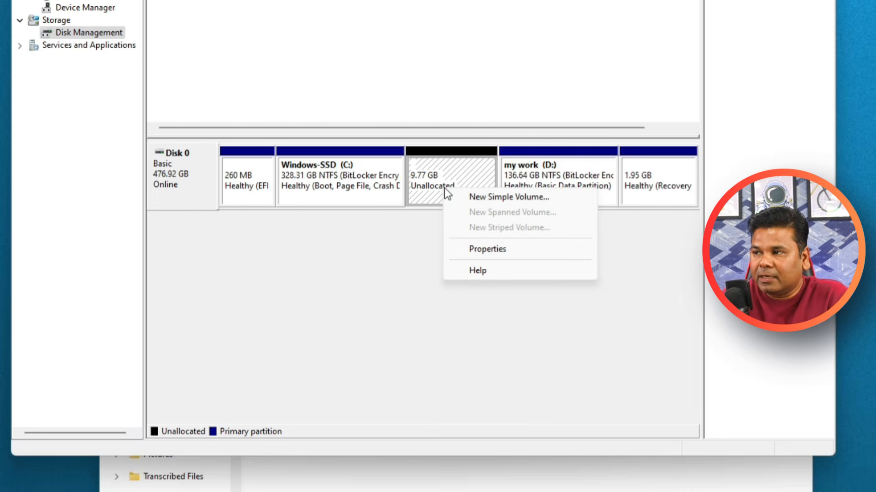
left_click(530, 201)
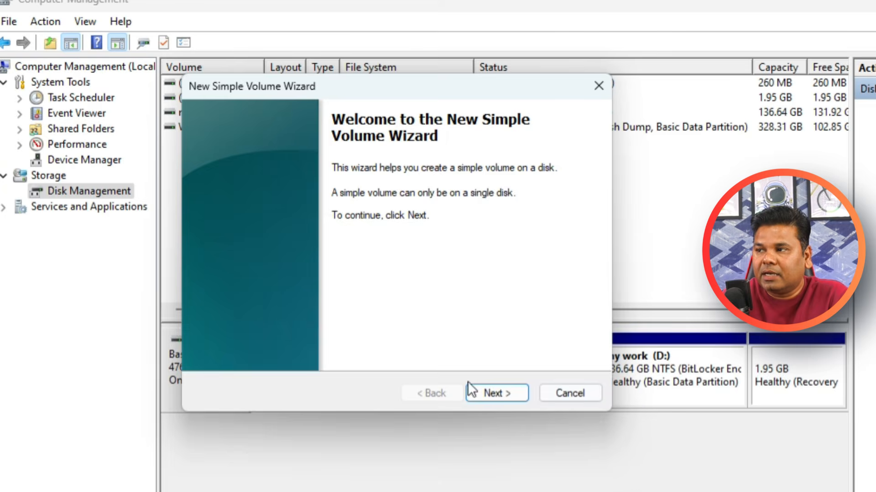
left_click(499, 395)
left_click(499, 396)
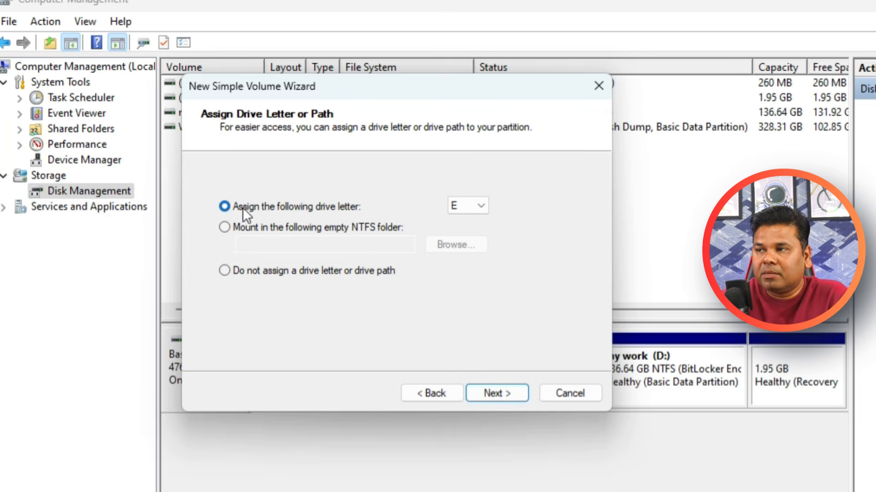
Step: Keep E as the new volume's drive letter and continue to the format settings
left_click(482, 206)
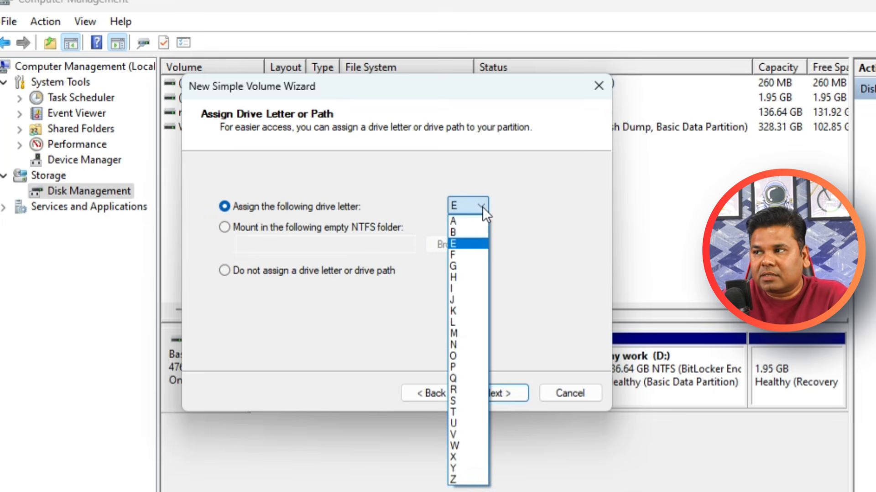
left_click(545, 269)
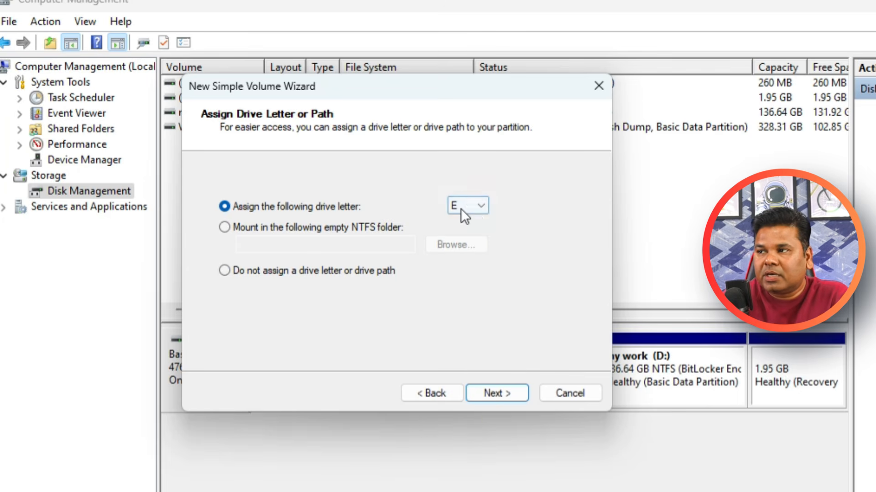
left_click(505, 391)
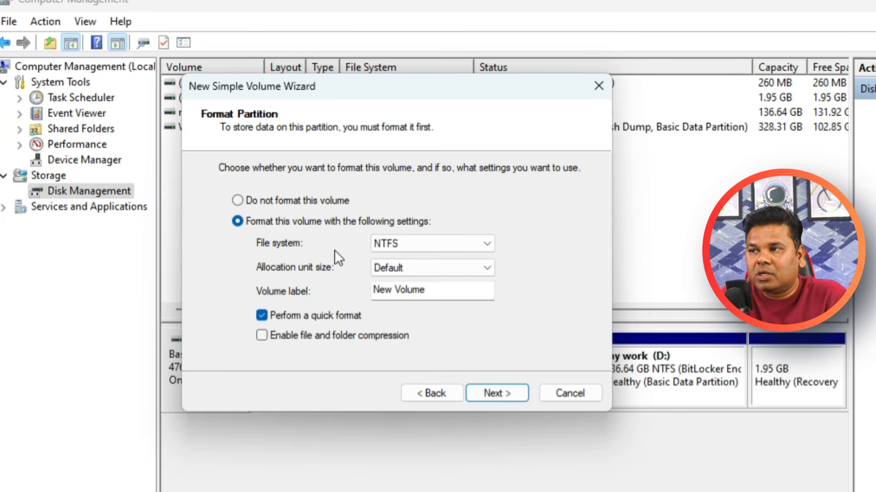
Step: Keep NTFS as the new volume's file system, set its label to Songs, and finish creating it
left_click(487, 247)
left_click(489, 247)
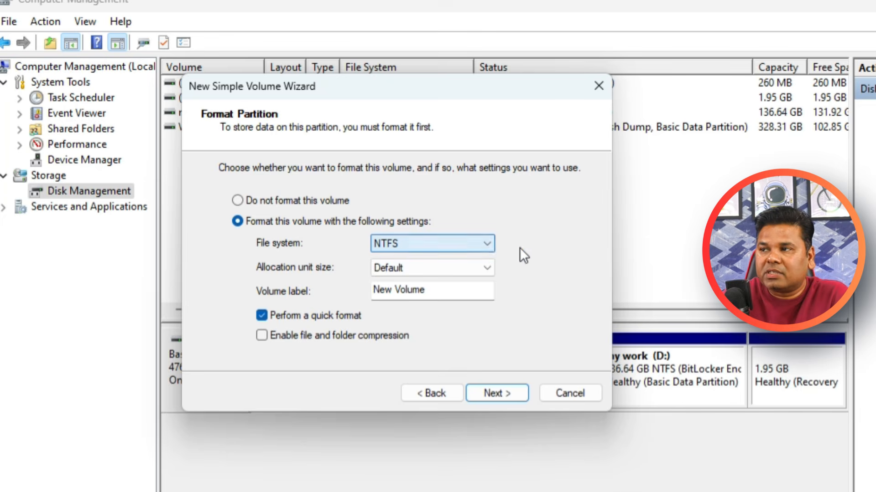
left_click(489, 244)
left_click(488, 241)
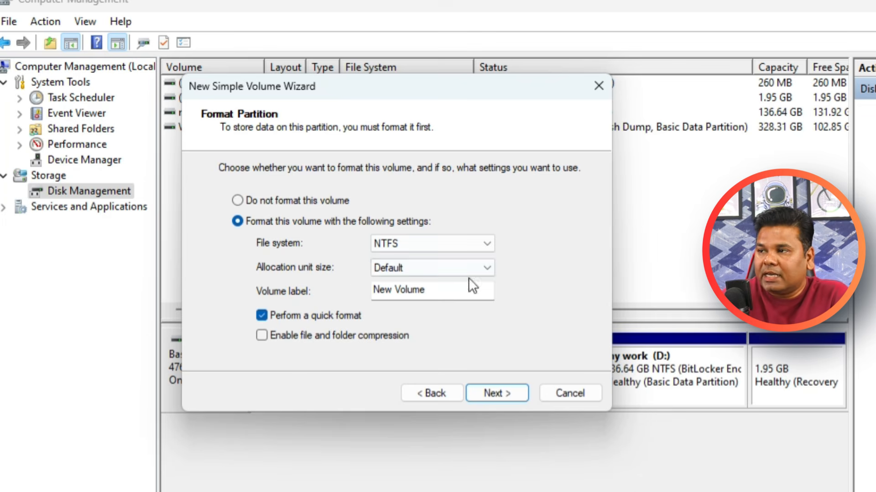
left_click_drag(472, 290, 304, 326)
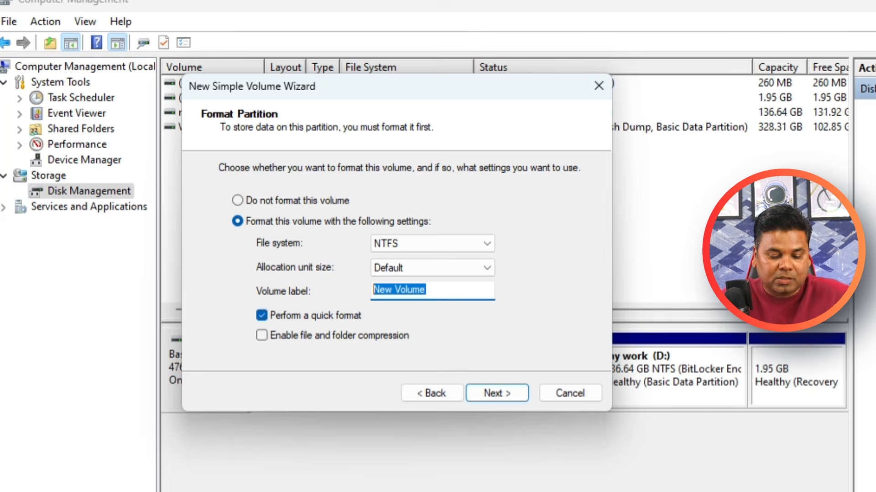
type("Song")
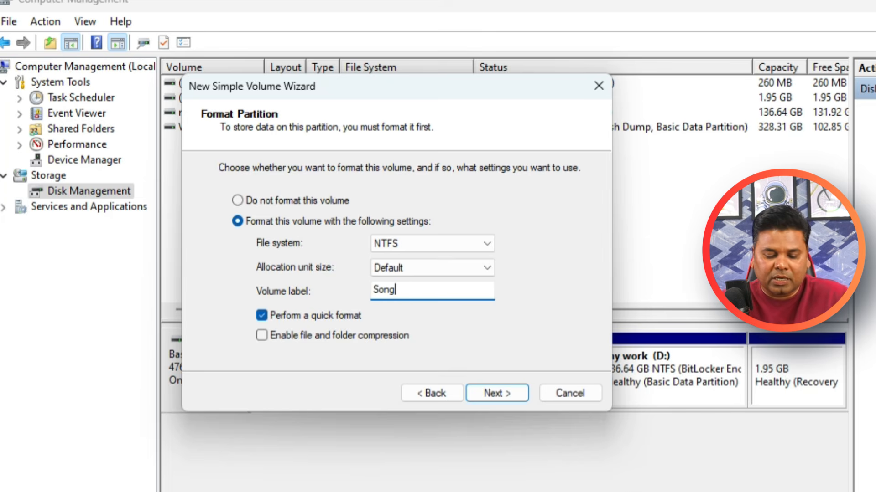
type("s")
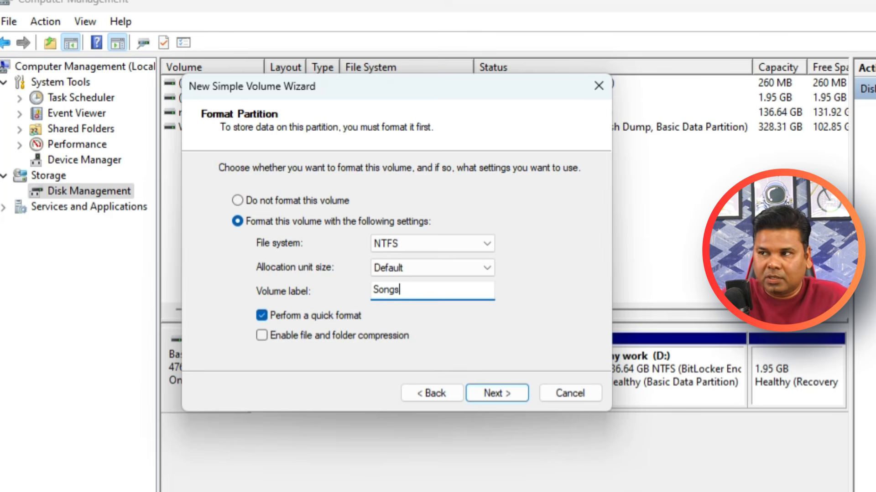
left_click(498, 393)
left_click(499, 391)
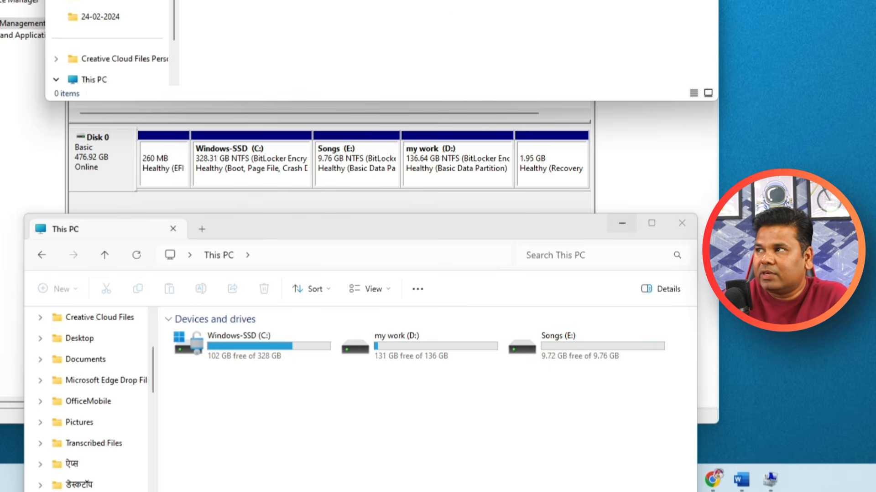
Step: Compare the capacity and free space of the C:, D: and Songs (E:) drives in This PC
left_click(562, 346)
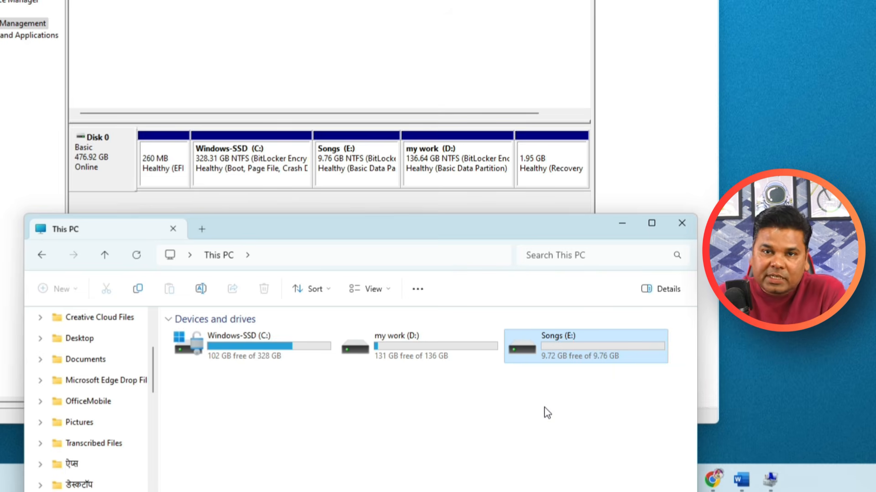
left_click(277, 347)
left_click(442, 349)
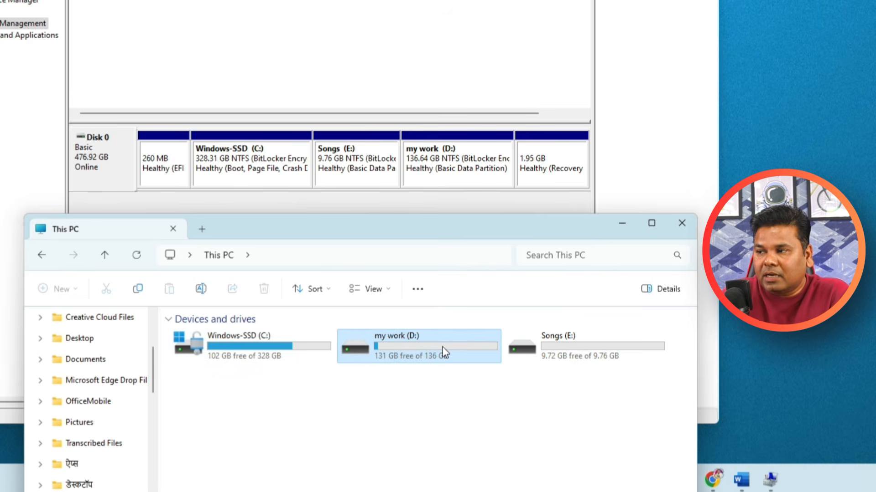
left_click(564, 357)
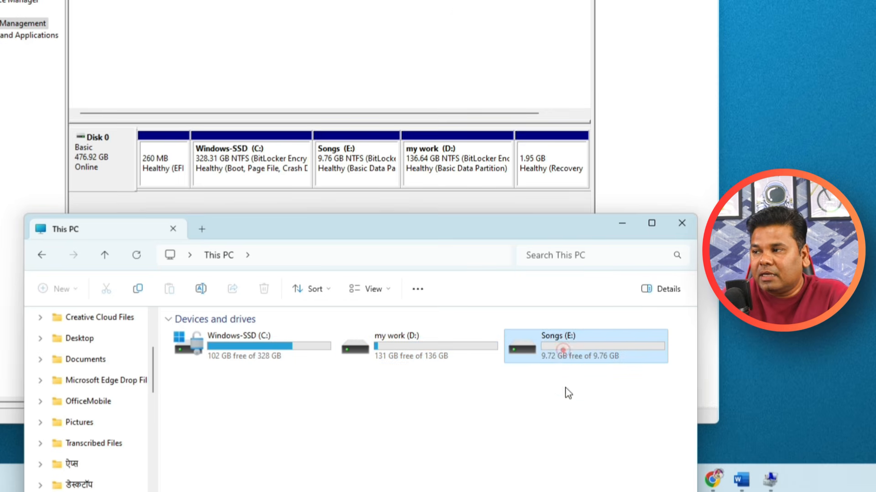
left_click(385, 337)
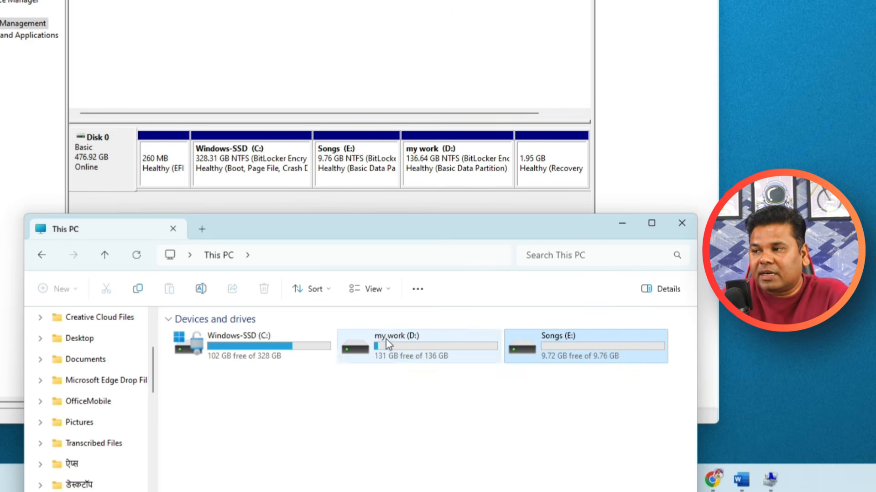
left_click(254, 357)
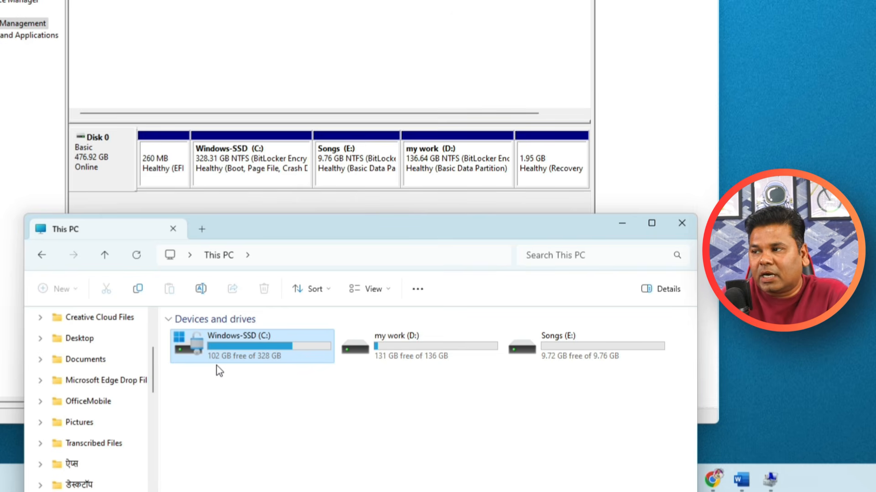
left_click(452, 356)
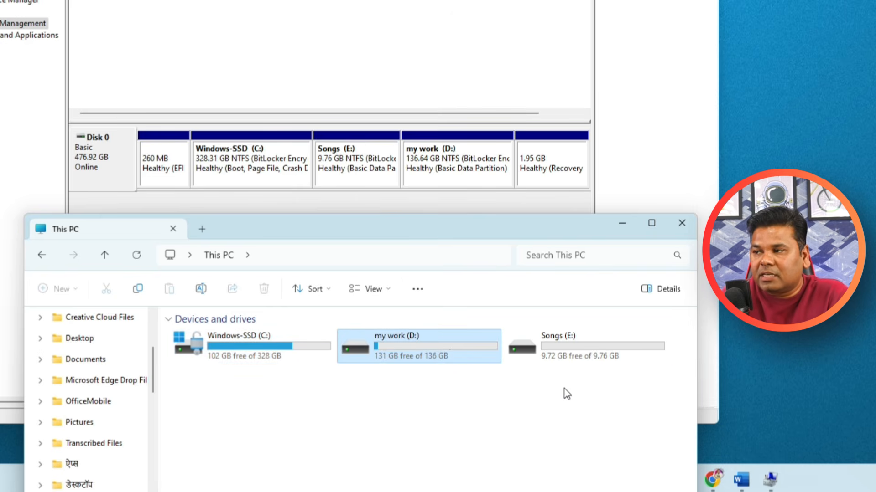
left_click(572, 365)
left_click(419, 419)
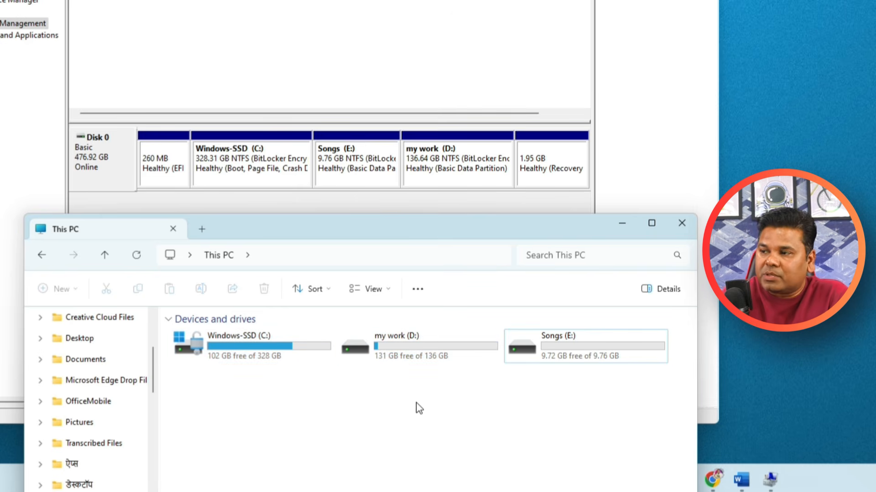
left_click(430, 365)
left_click(570, 365)
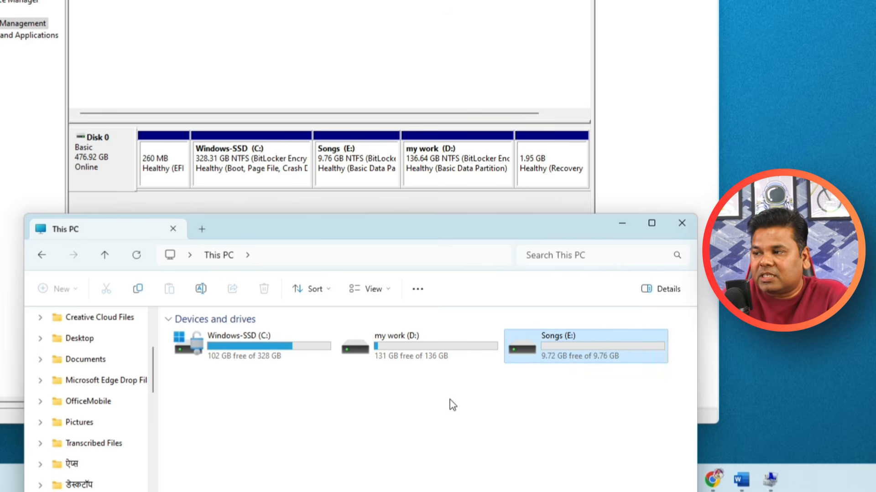
left_click(417, 364)
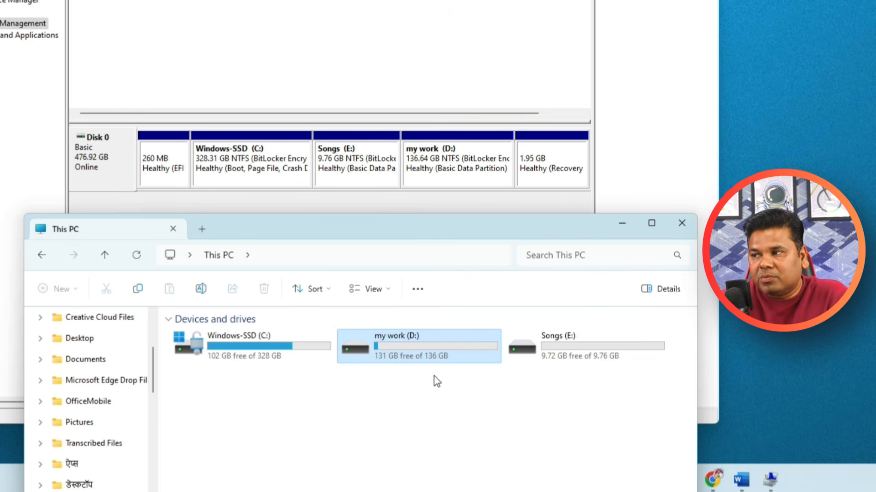
mouse_move(584, 348)
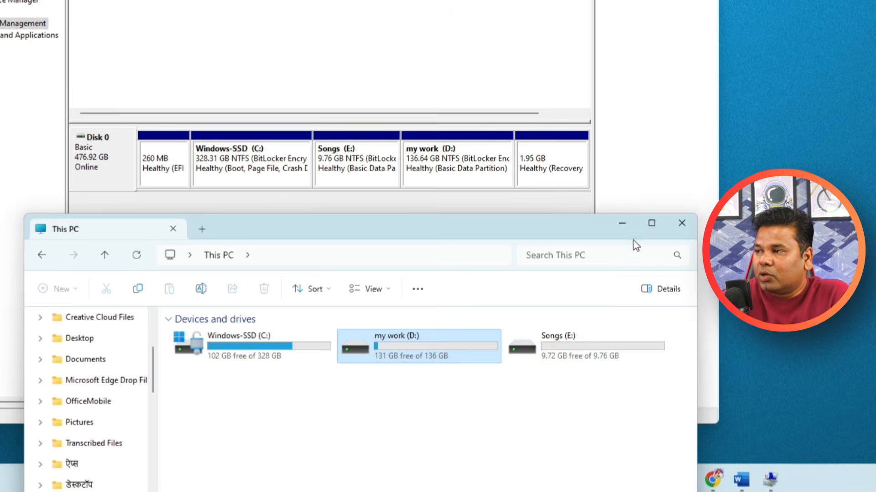
Step: Minimize This PC and delete the Songs (E:) volume from Disk 0, accepting the data loss and forcing the deletion
left_click(622, 223)
right_click(405, 232)
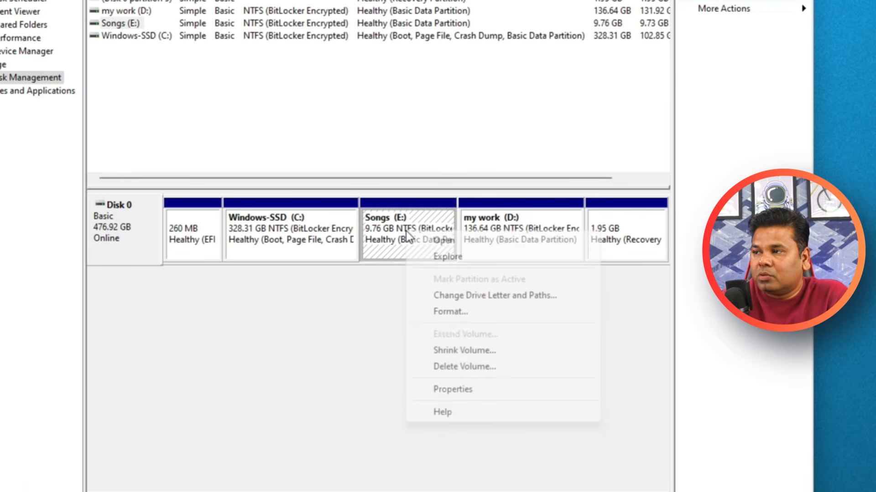
left_click(510, 369)
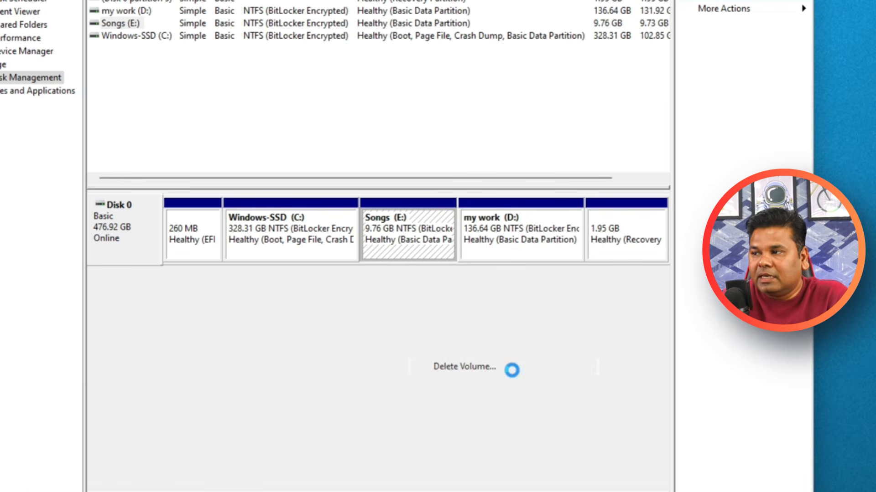
left_click(635, 251)
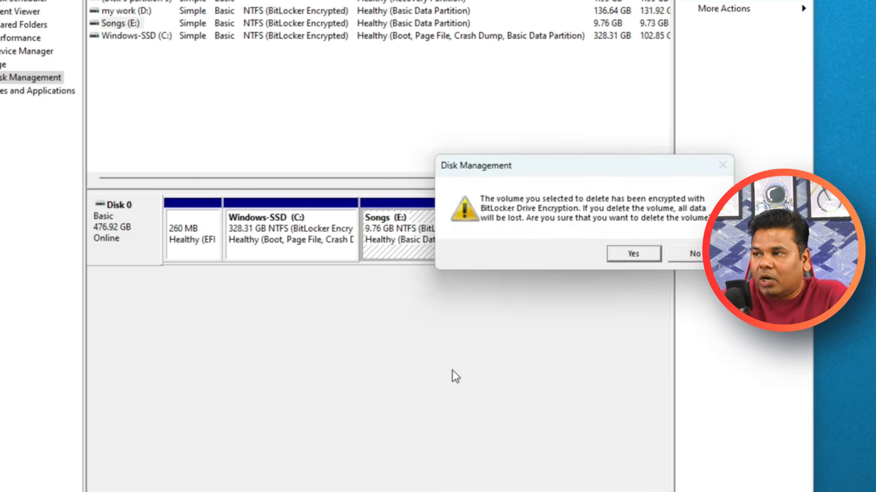
left_click(627, 256)
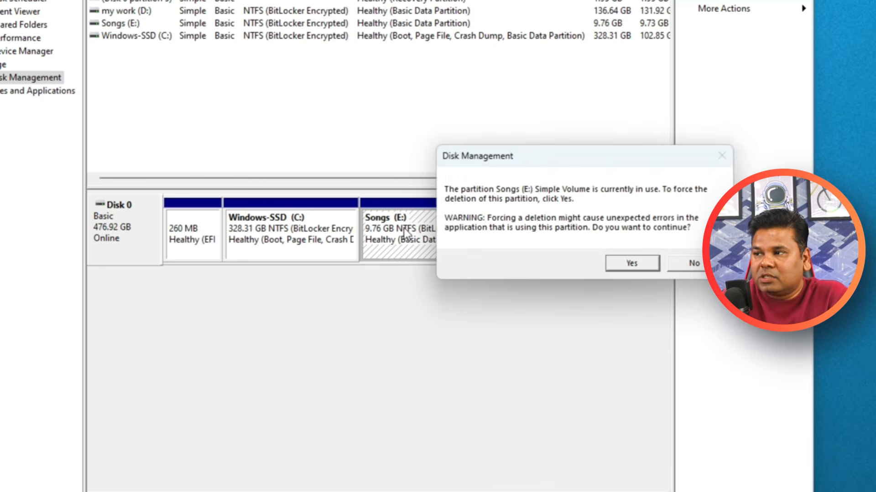
left_click(631, 262)
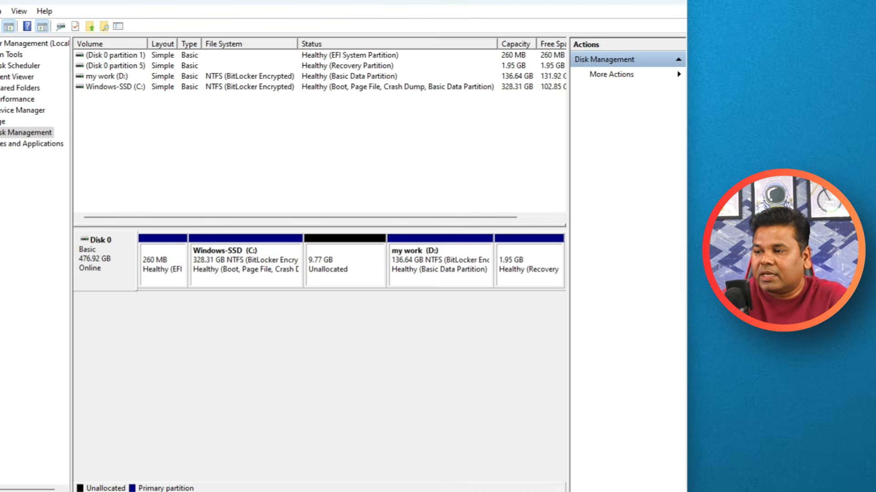
Step: Switch to Calculator, multiply 1024 by 36, and minimize the Calculator window
key("super")
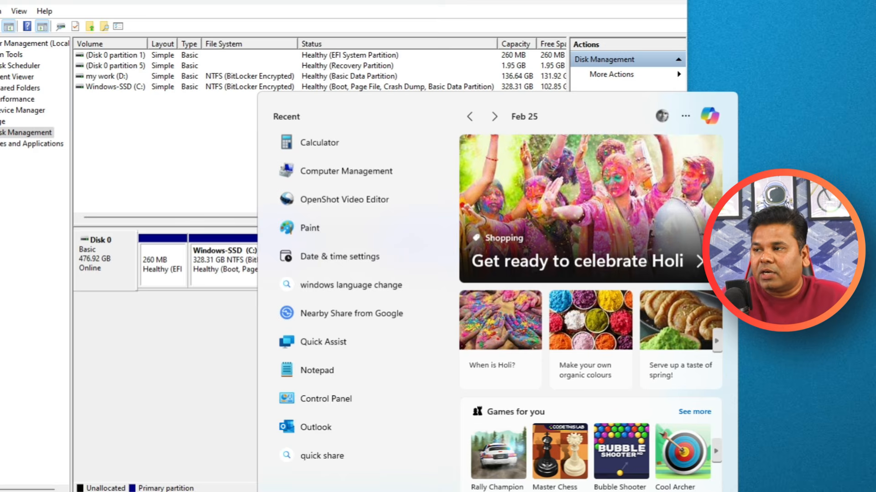
left_click(350, 147)
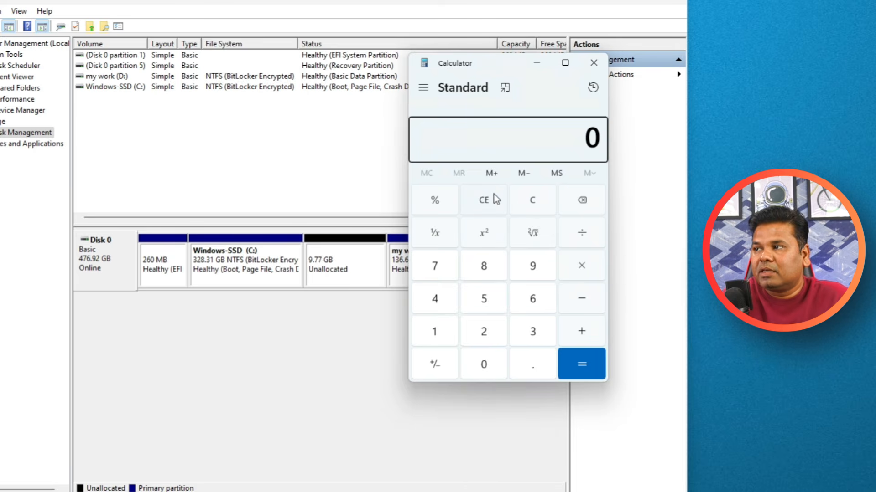
type("1")
type("024*")
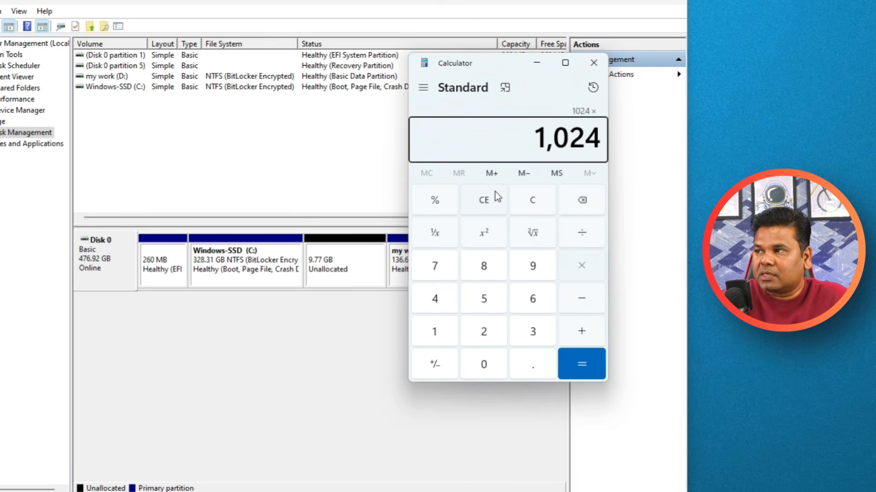
type("36")
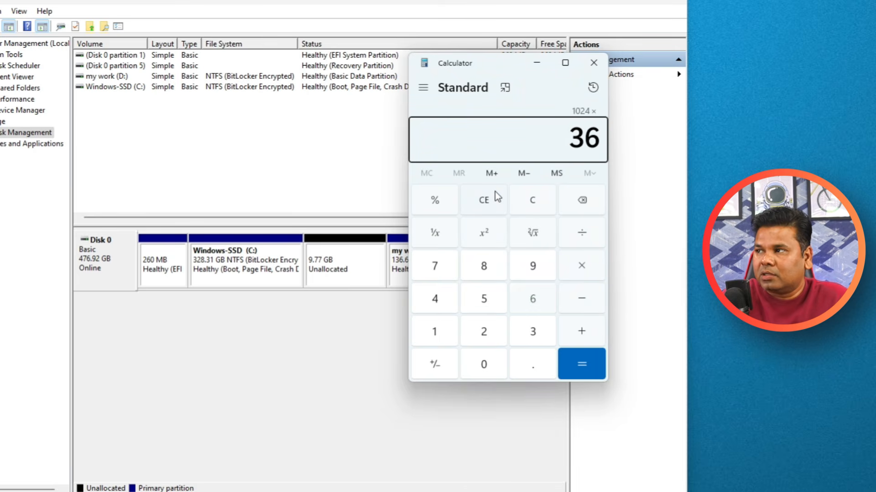
key("Return")
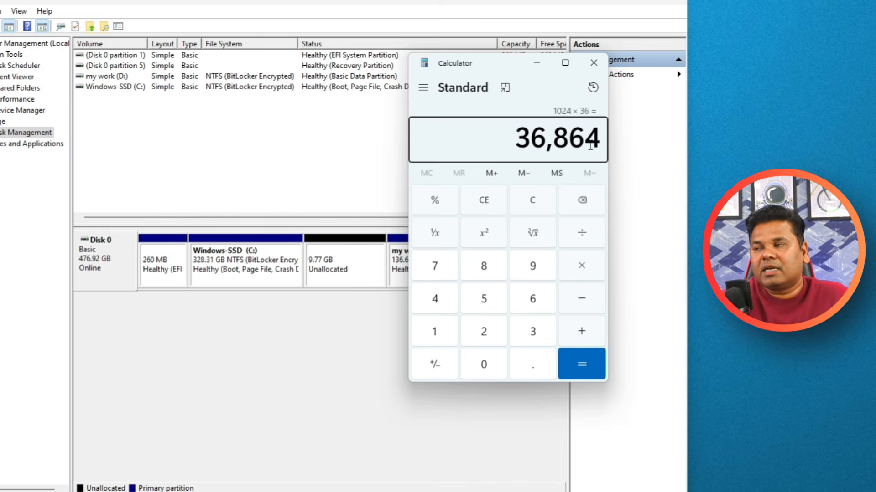
left_click(536, 63)
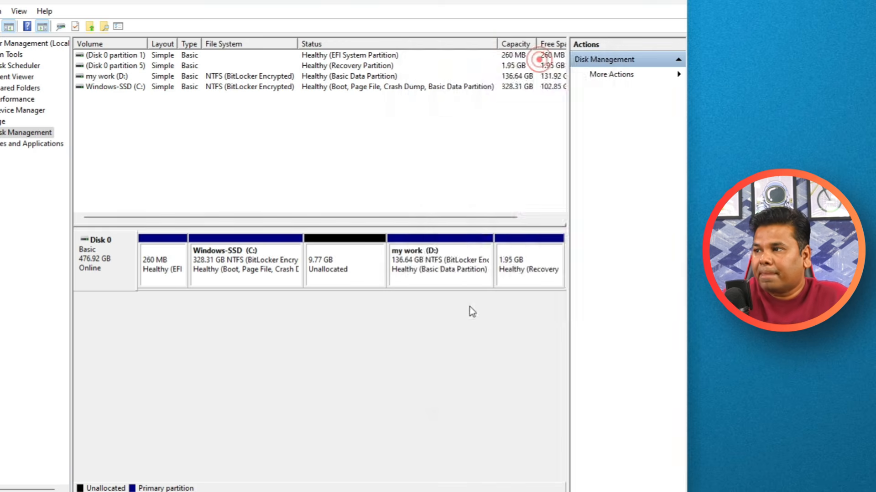
Step: Shrink the my work (D:) volume on Disk 0 by 36000 MB
right_click(430, 263)
left_click(557, 348)
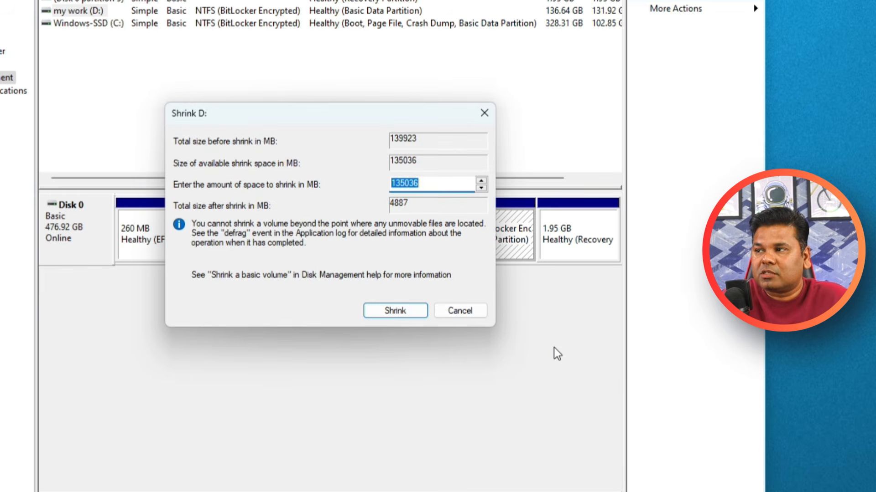
type("36000")
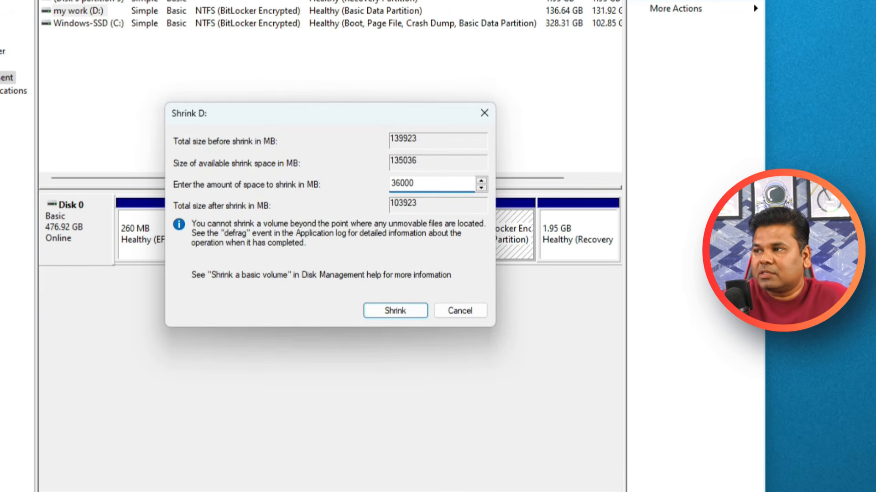
left_click(394, 311)
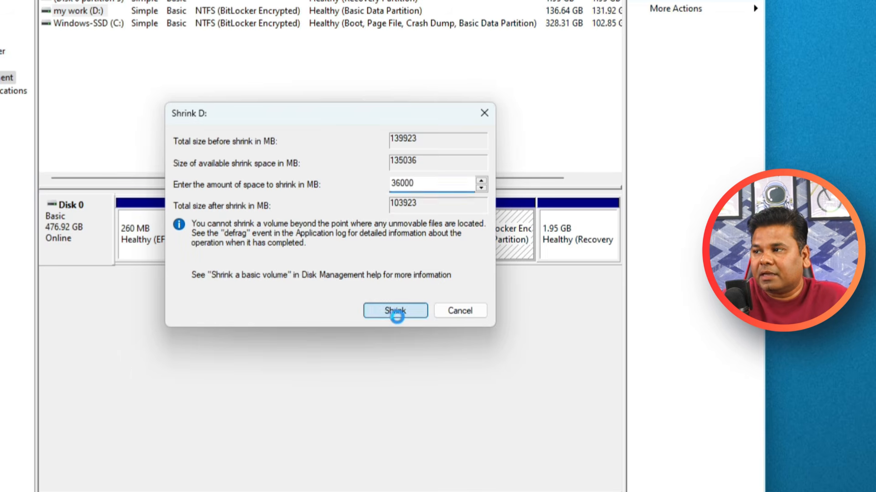
Step: Compare the positions of the two unallocated spaces on Disk 0 and check the volume operations offered for C:
left_click(336, 258)
left_click(490, 259)
left_click(330, 240)
left_click(491, 241)
left_click(336, 256)
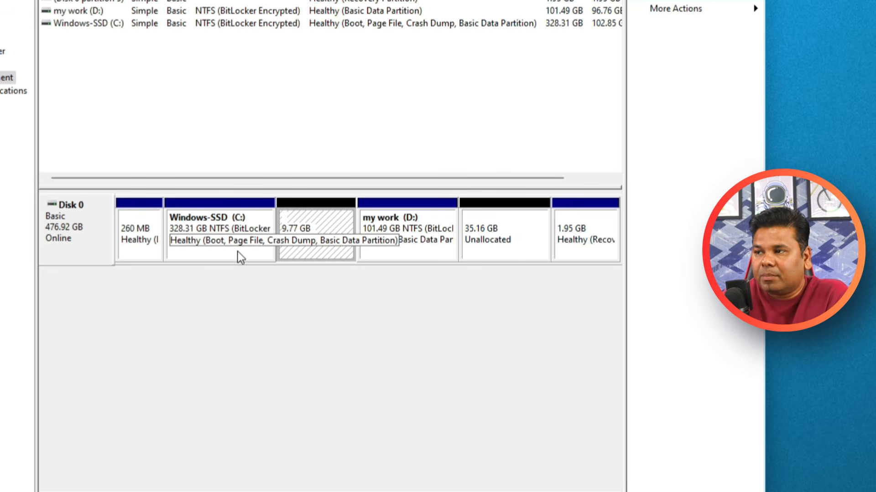
right_click(191, 255)
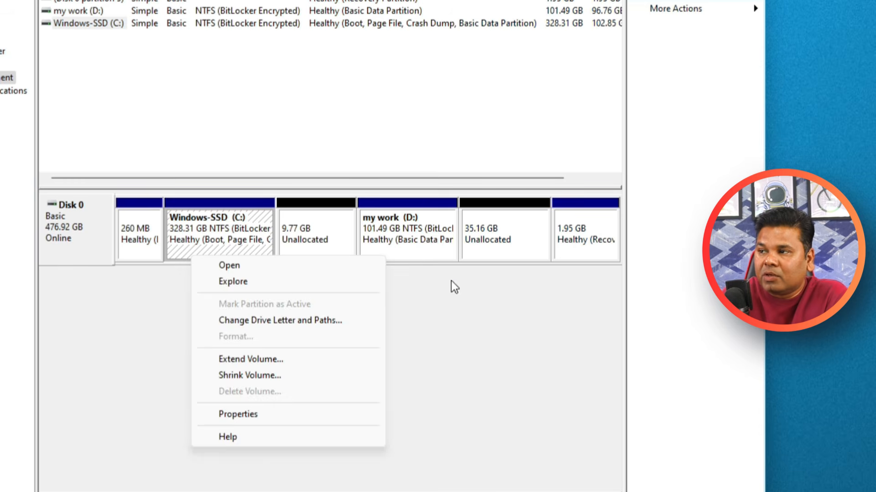
left_click(326, 221)
left_click(537, 239)
left_click(327, 240)
left_click(502, 245)
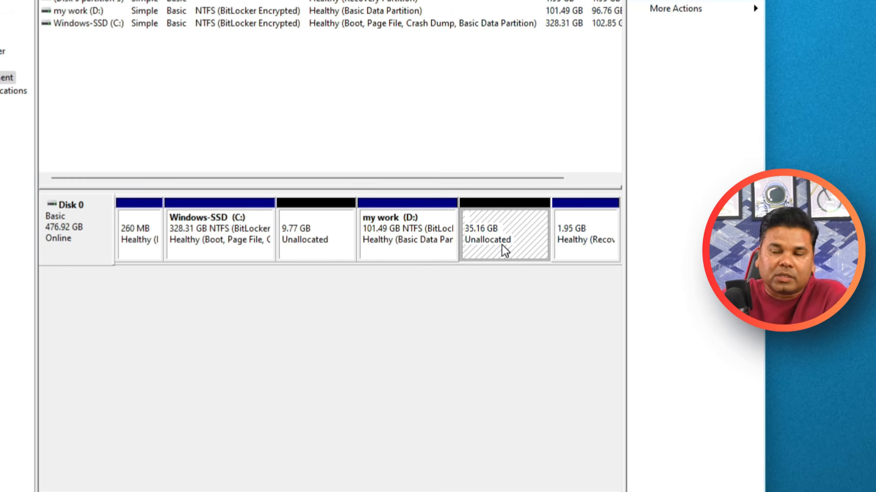
Step: Extend the Windows-SSD (C:) volume on Disk 0 by the full 9999 MB of adjacent unallocated space
right_click(228, 226)
left_click(280, 328)
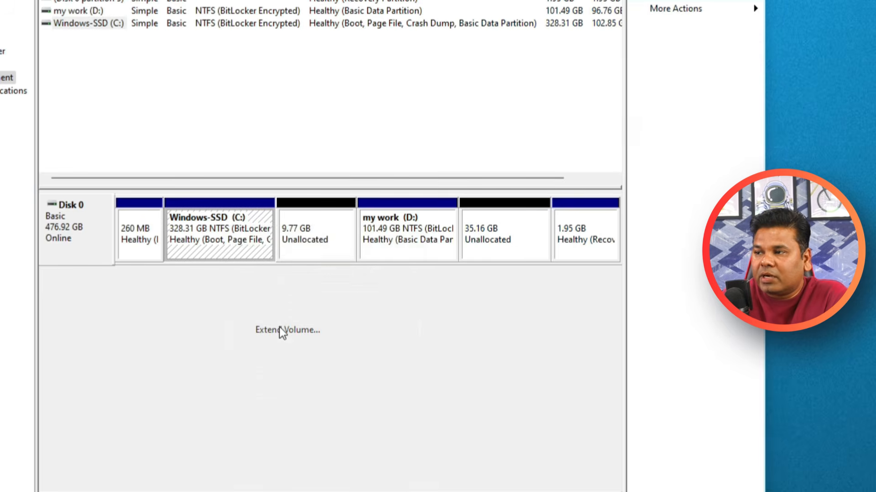
left_click(487, 422)
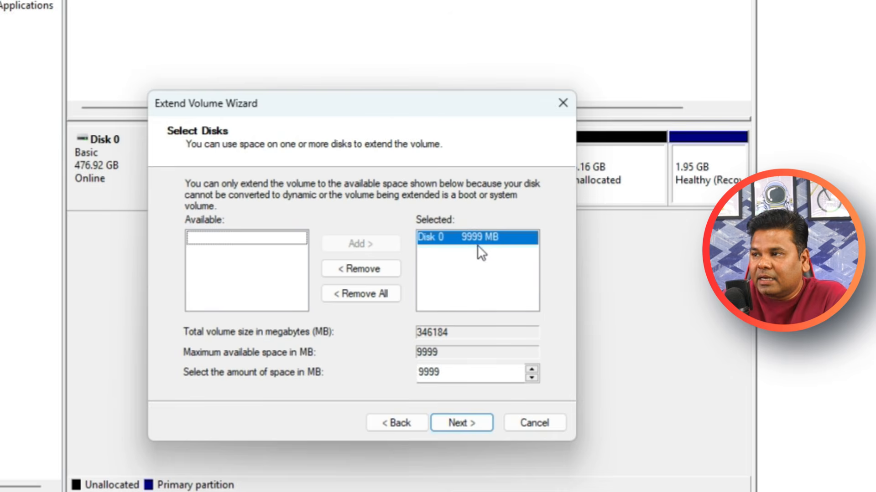
left_click_drag(416, 109, 387, 98)
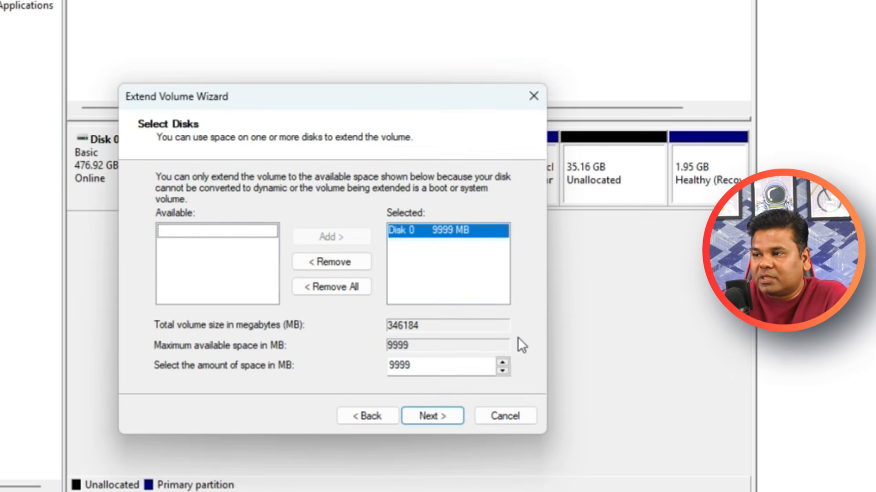
left_click(335, 265)
left_click(330, 237)
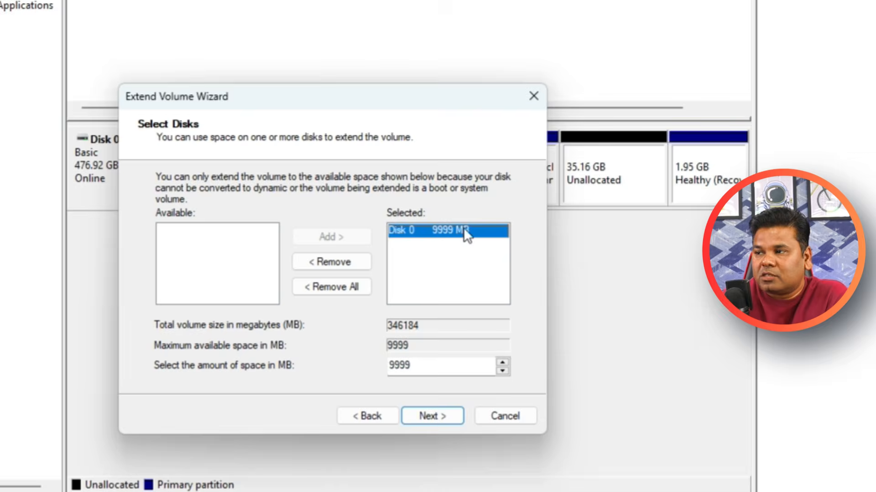
left_click(433, 416)
left_click(441, 420)
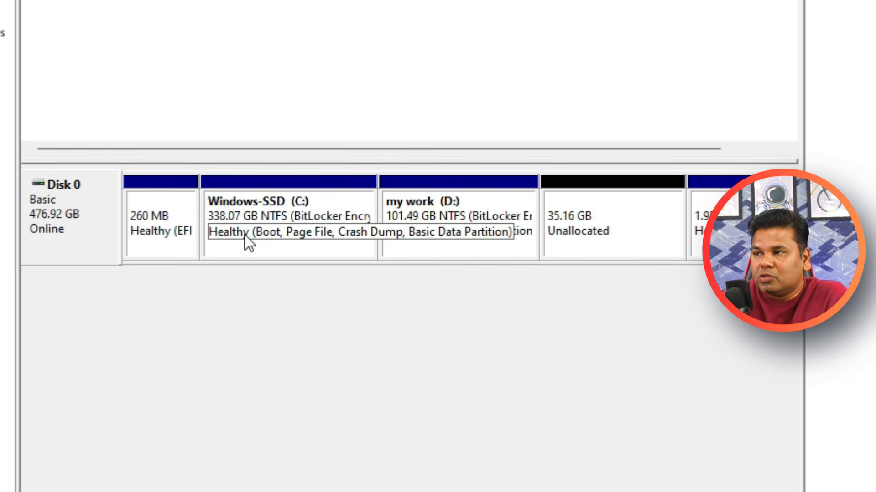
Step: Check the volume operations offered for C:, then switch to This PC and refresh the view to check the drive capacities
right_click(246, 214)
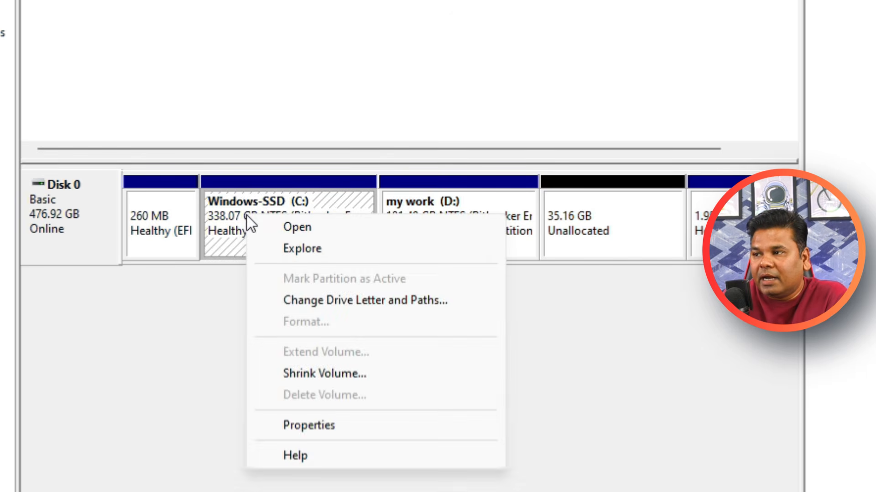
left_click(221, 347)
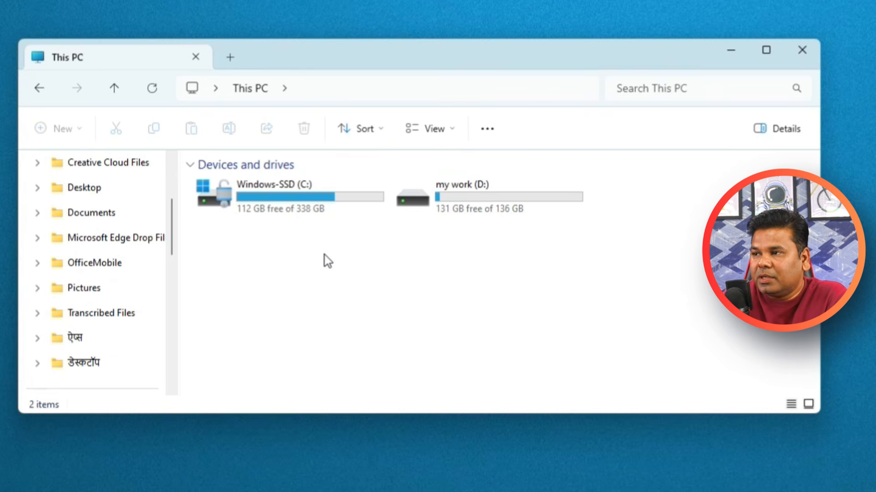
right_click(324, 256)
left_click(150, 90)
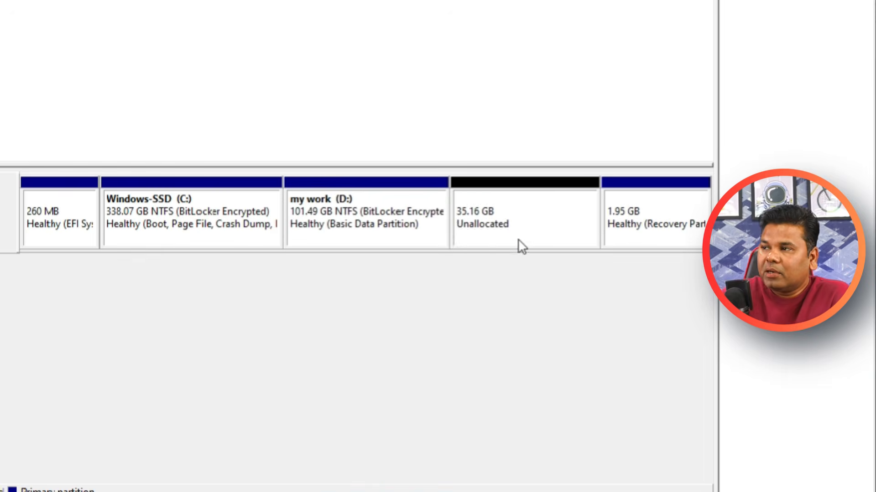
Step: Extend the my work (D:) volume on Disk 0 by the adjacent 36000 MB of unallocated space
left_click(542, 214)
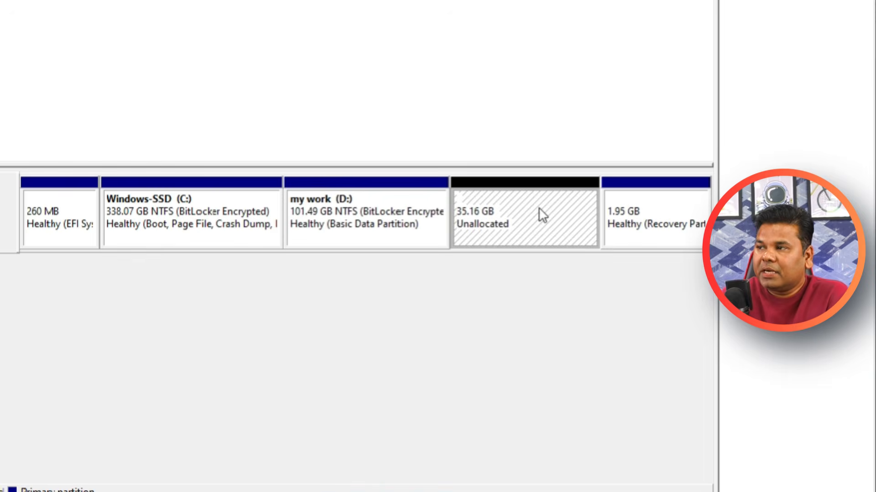
right_click(327, 242)
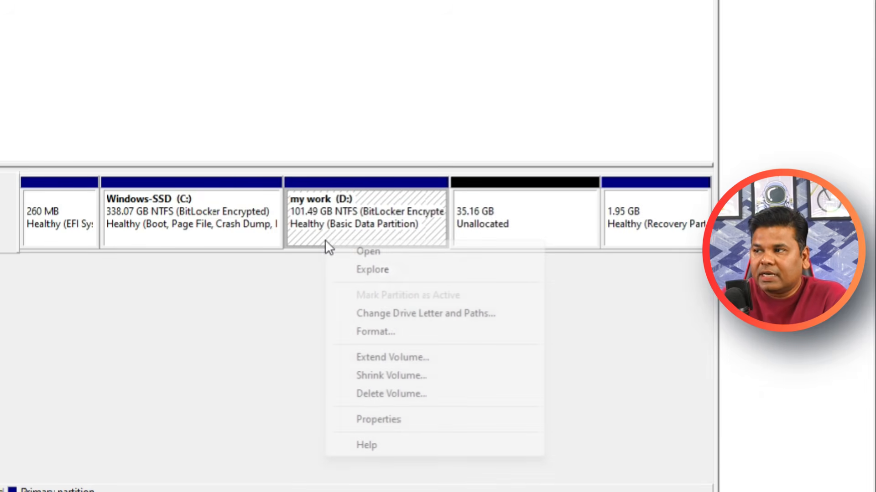
left_click(470, 358)
left_click(449, 416)
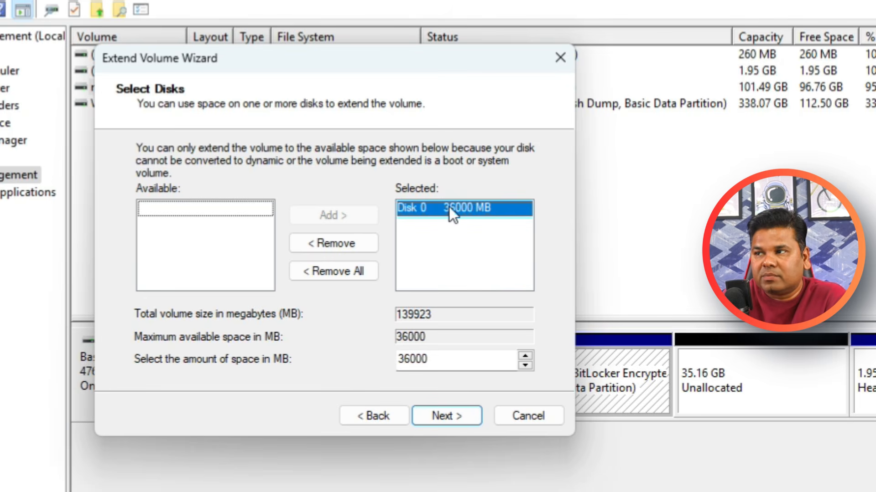
left_click(452, 418)
left_click(453, 416)
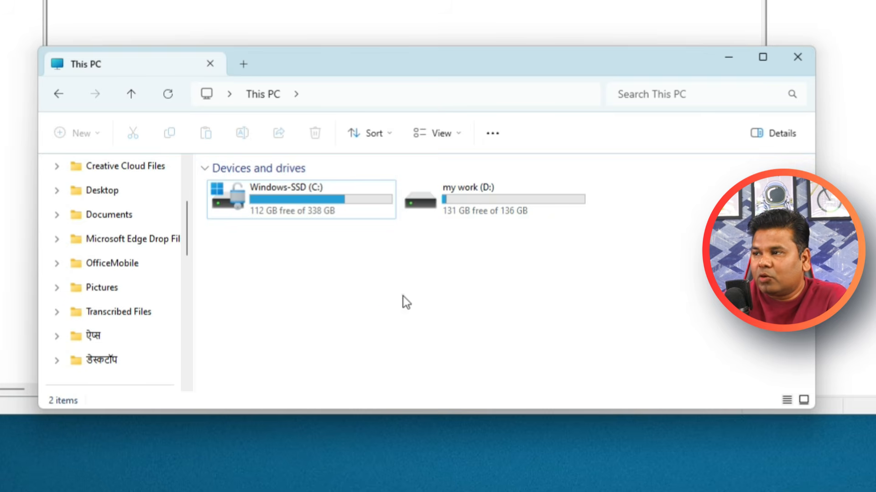
Step: Check the capacities of the C: and D: drives in This PC
left_click(403, 295)
right_click(416, 283)
left_click(329, 316)
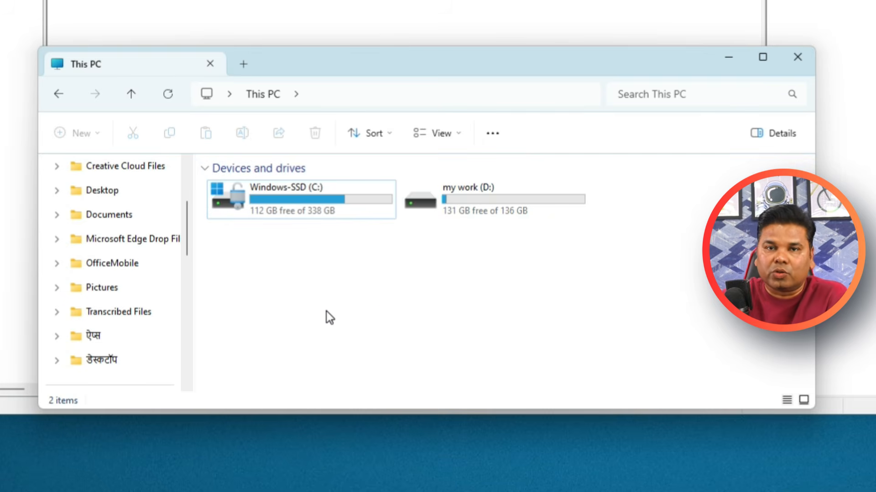